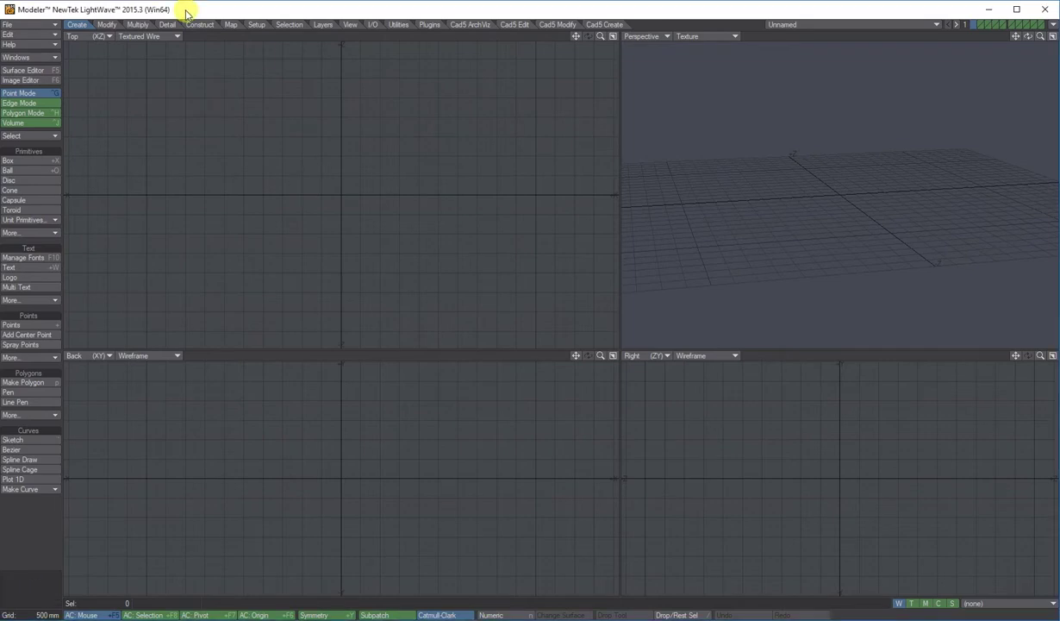
Restore the Modeler window from maximized and open the LW_Shapes folder on the desktop
left_click_drag(190, 12, 569, 53)
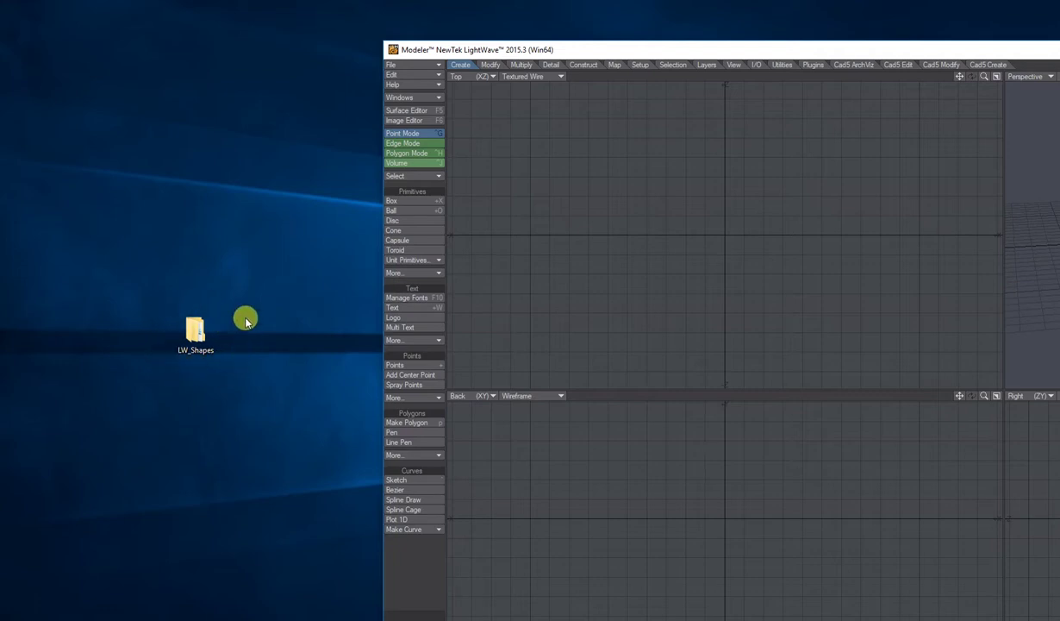
double_click(197, 330)
Move the folder window into view and browse its Images, Objects and Scenes subfolders
left_click_drag(386, 76, 243, 50)
left_click(222, 131)
left_click(213, 116)
left_click(225, 130)
left_click(218, 145)
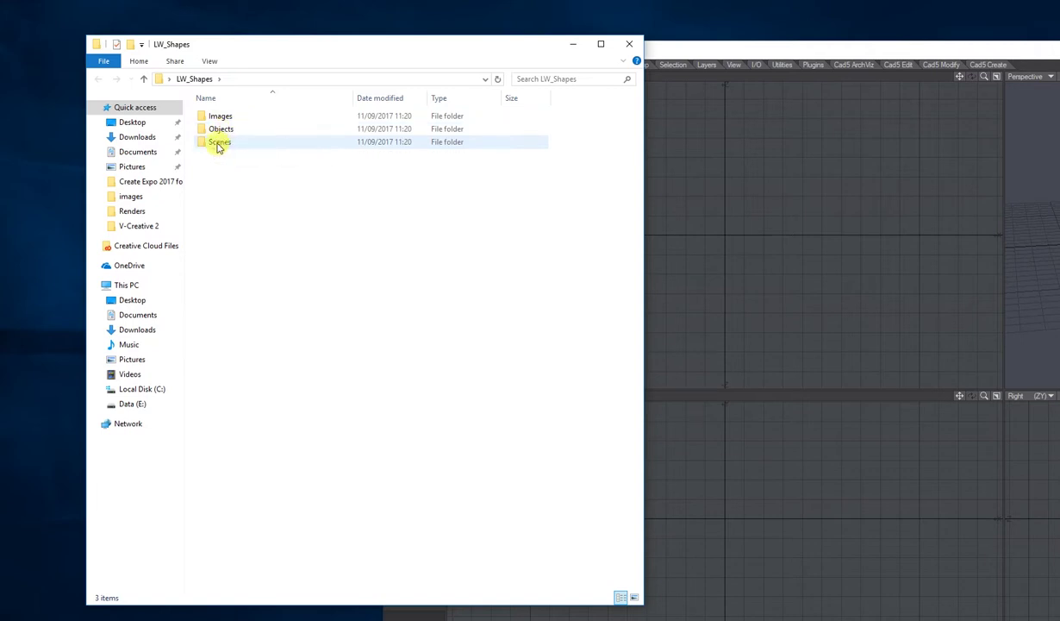
left_click(220, 115)
left_click(222, 130)
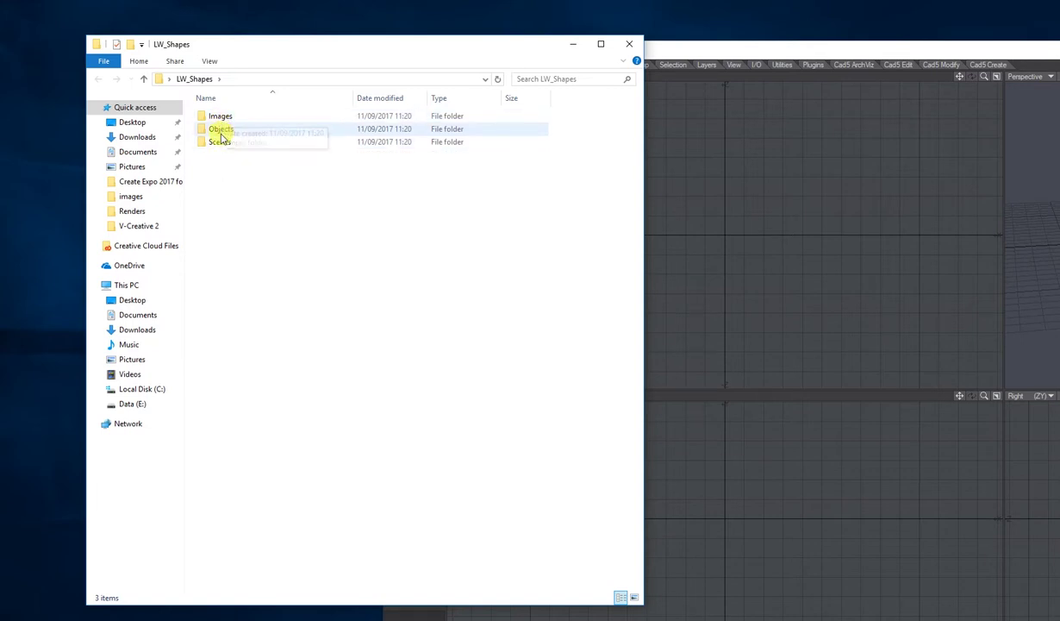
left_click(219, 143)
left_click(219, 129)
left_click(218, 116)
left_click(218, 129)
left_click(218, 143)
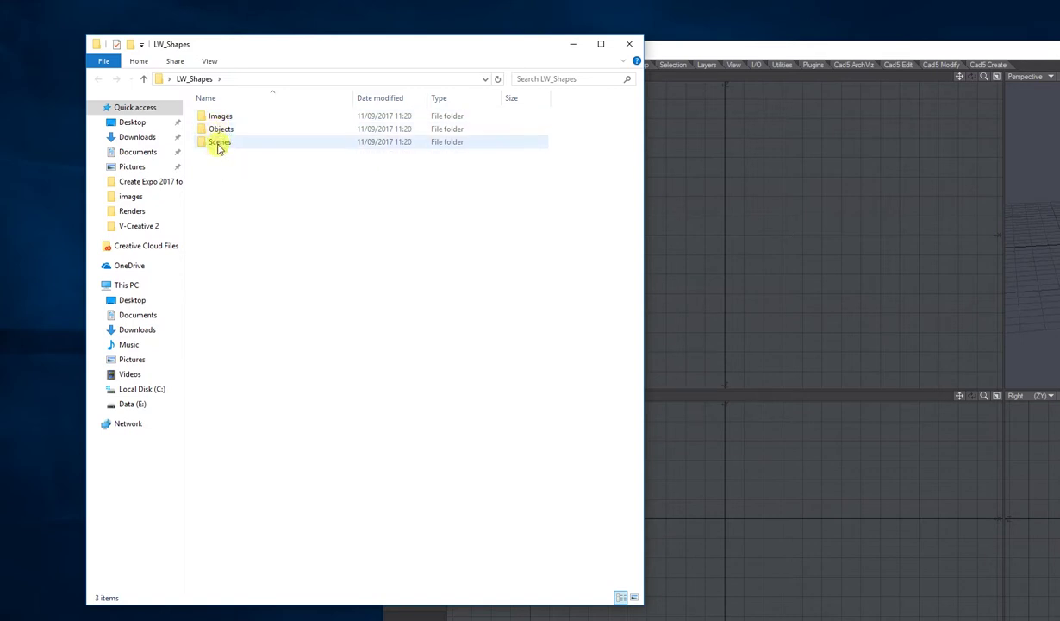
left_click(219, 130)
left_click(219, 116)
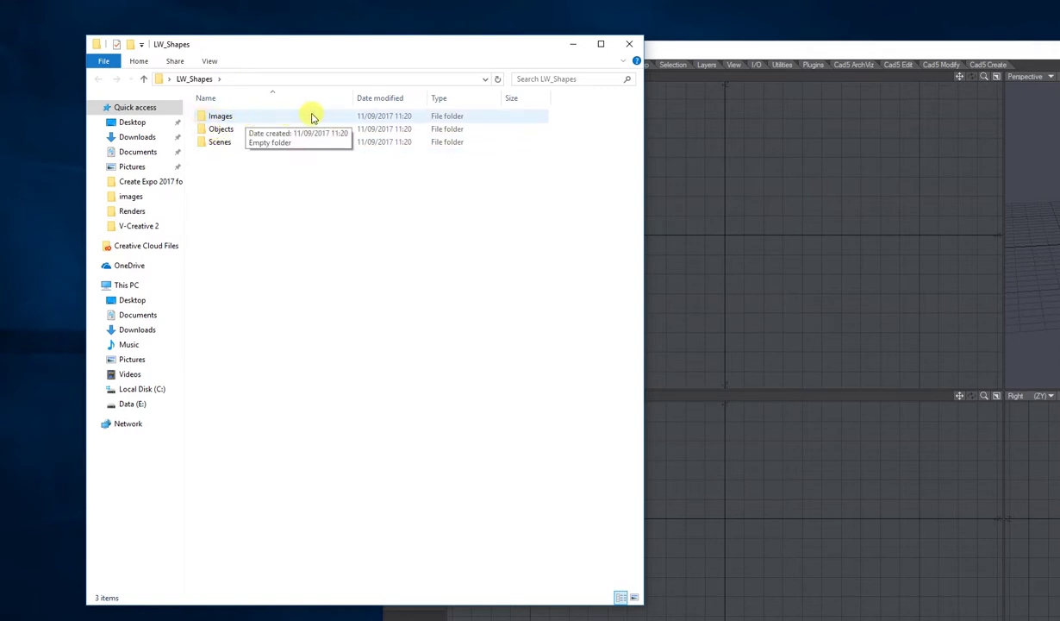
Check the Objects, Scenes and Images subfolders, then close Explorer and maximize Modeler again
left_click(222, 129)
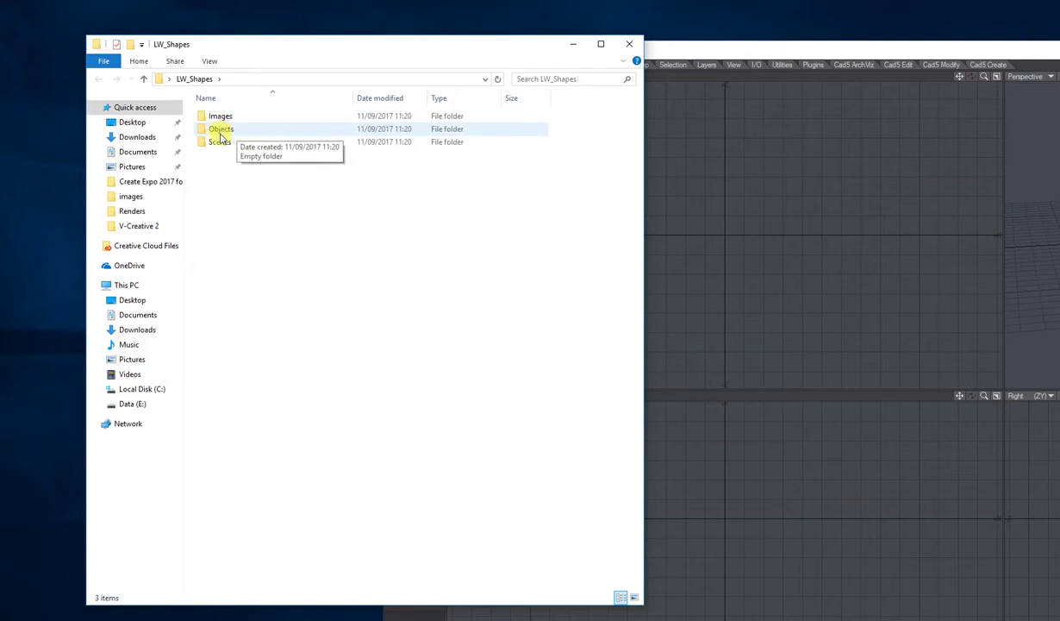
left_click(209, 143)
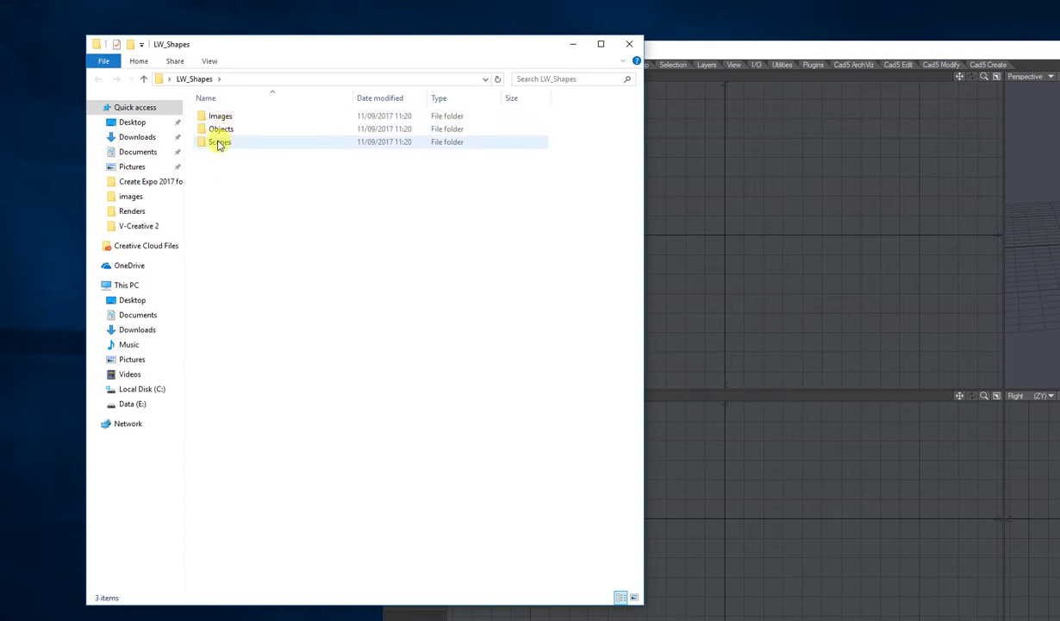
left_click(218, 118)
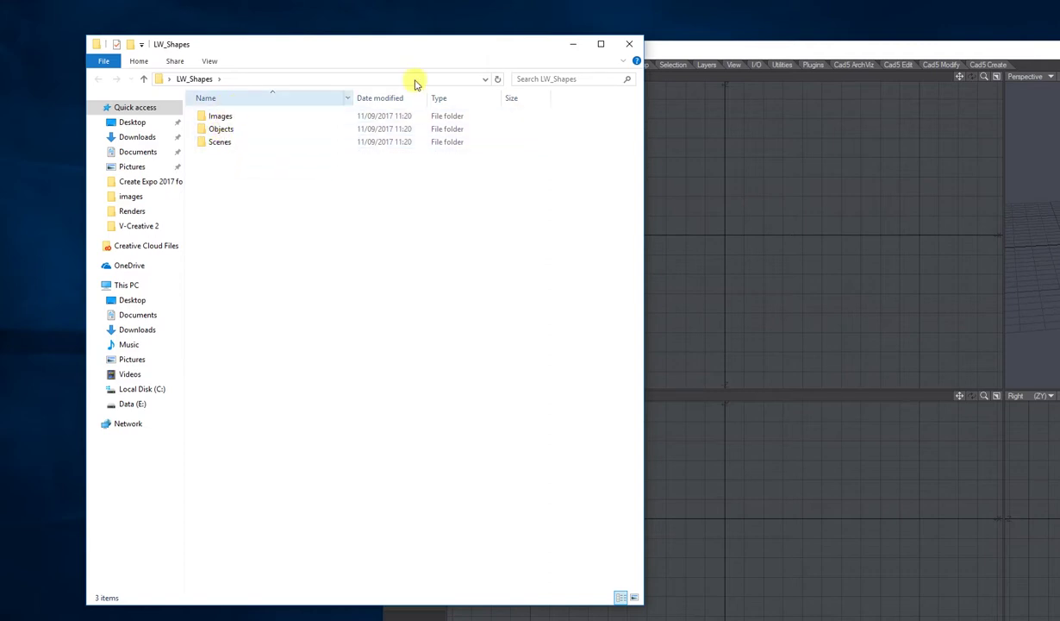
left_click(637, 50)
left_click_drag(679, 42, 296, 11)
Set Modeler's content directory to the Desktop's LW_Shapes folder
left_click(50, 33)
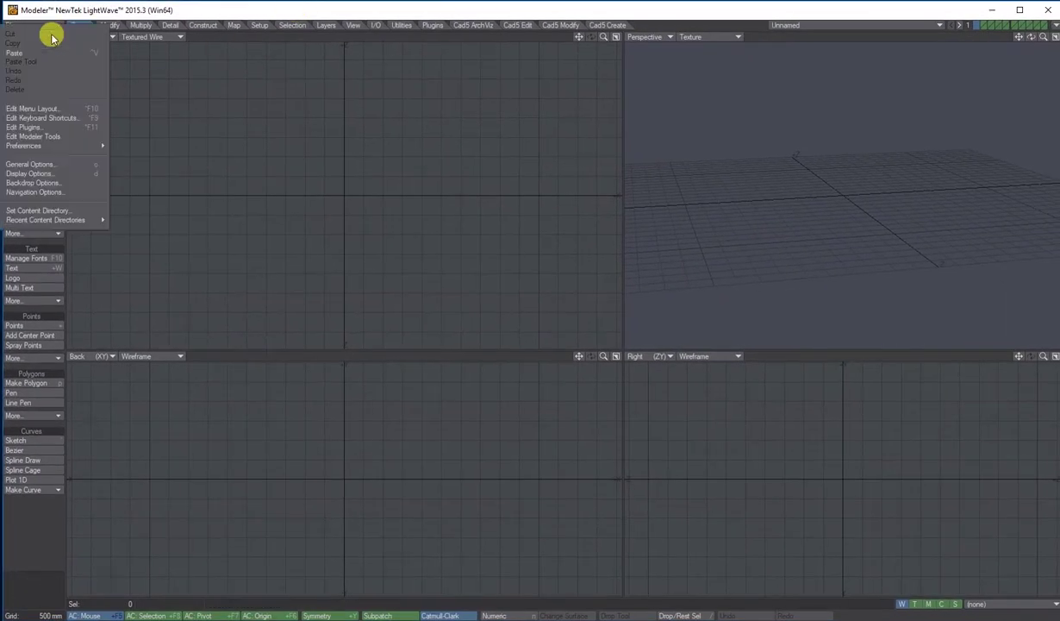
left_click(40, 210)
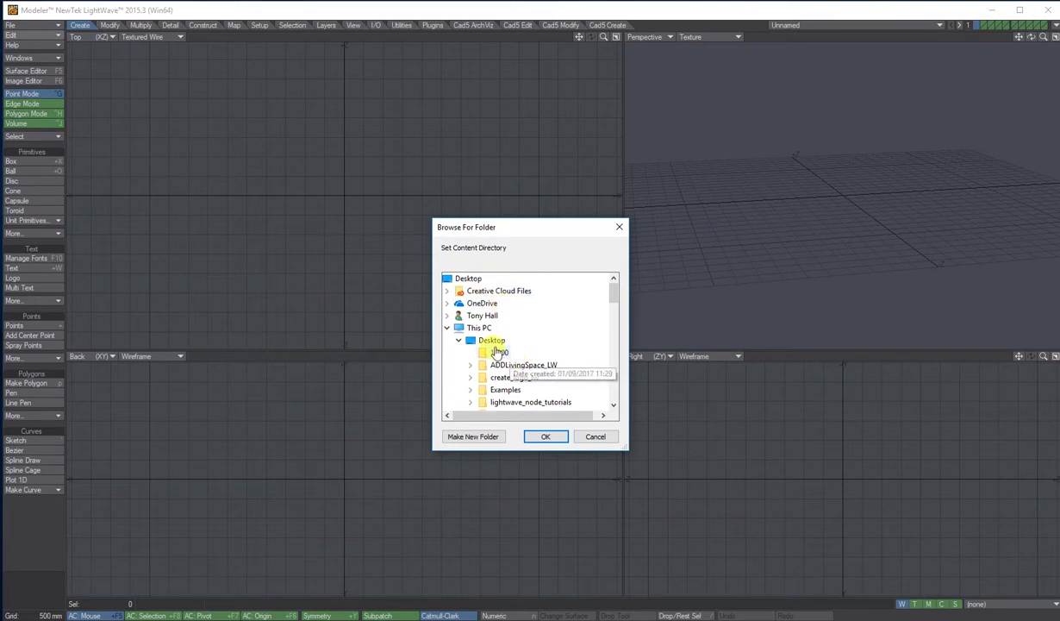
scroll(553, 382, "down", 1)
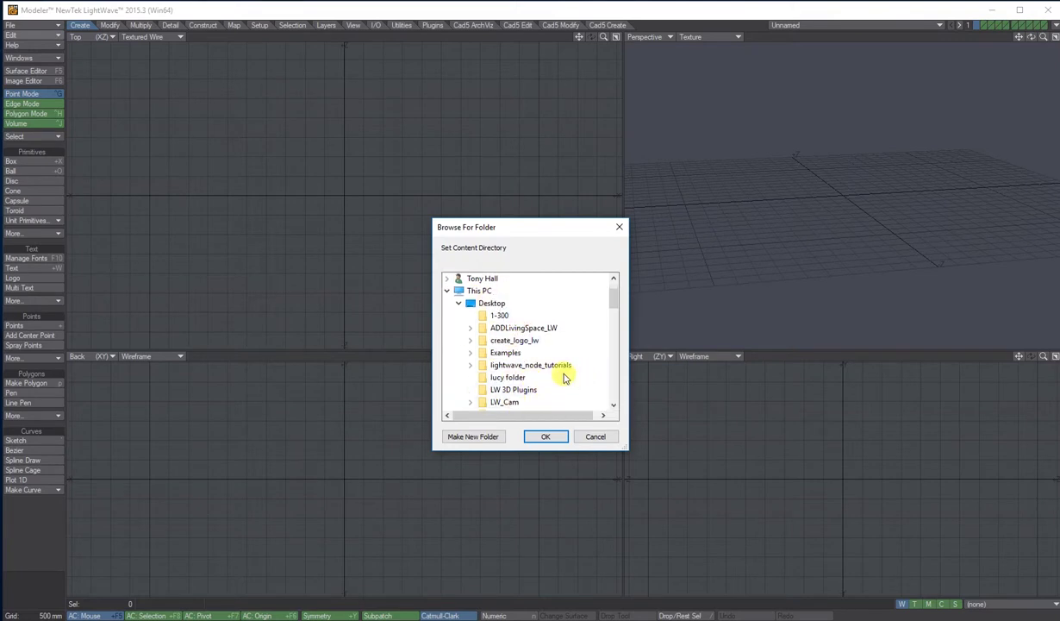
scroll(565, 377, "down", 2)
left_click(505, 369)
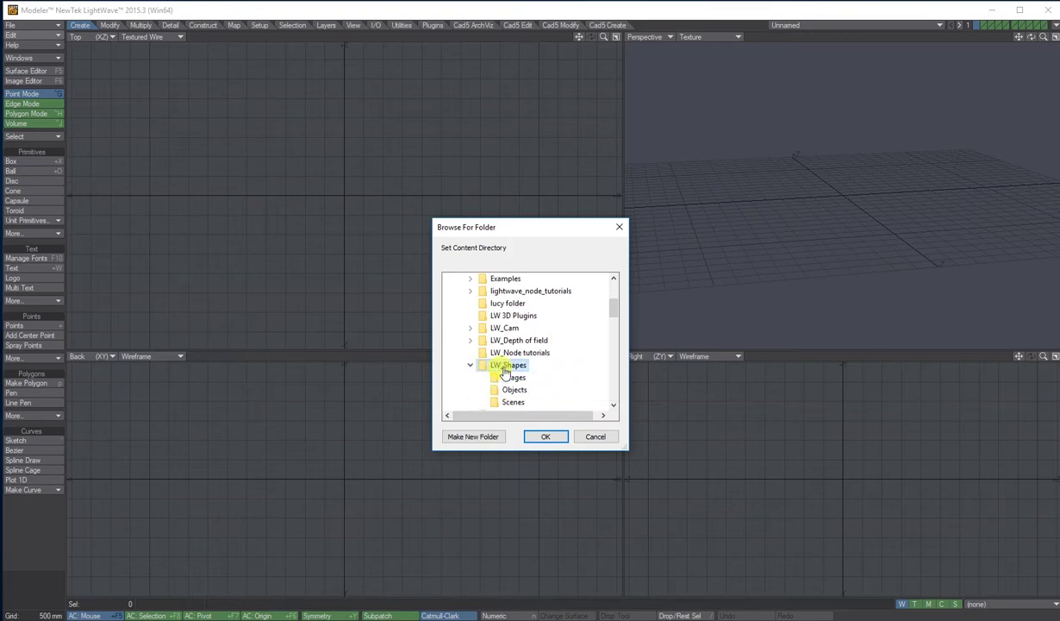
left_click(541, 436)
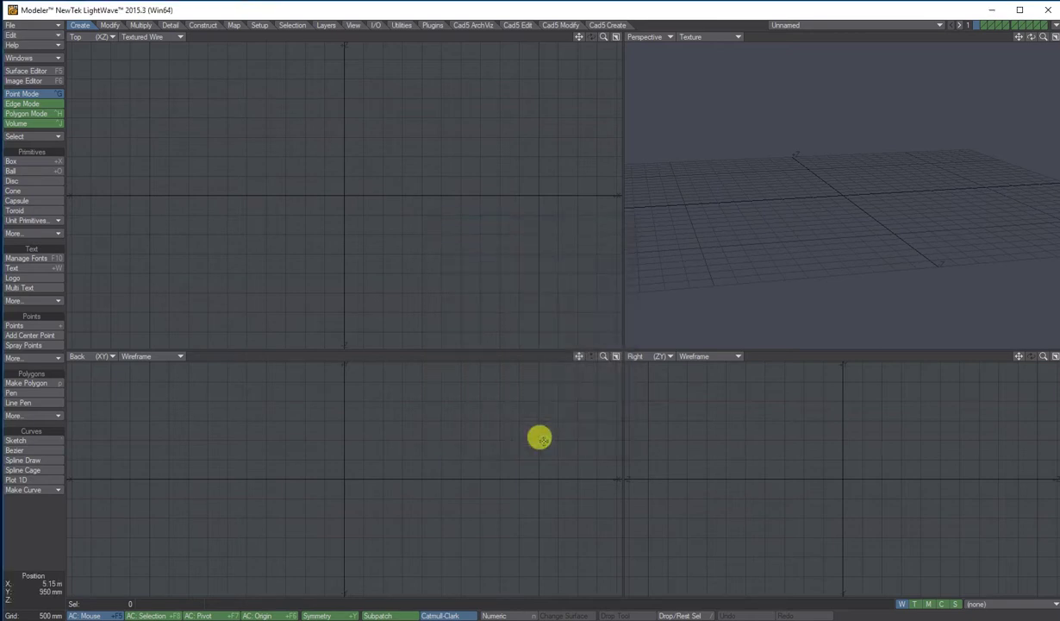
left_click(615, 38)
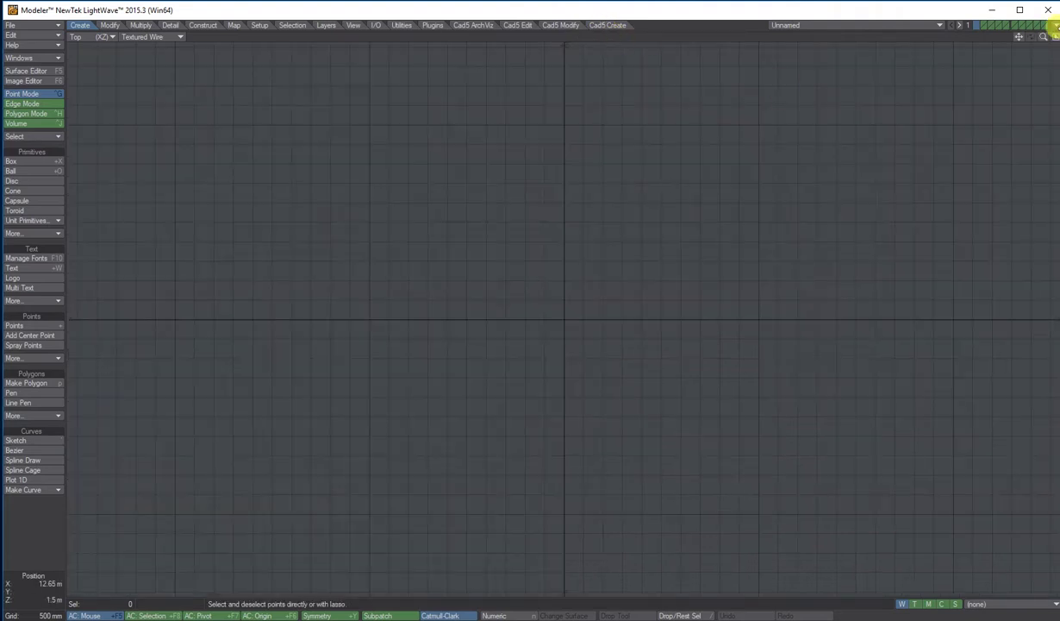
left_click(1053, 36)
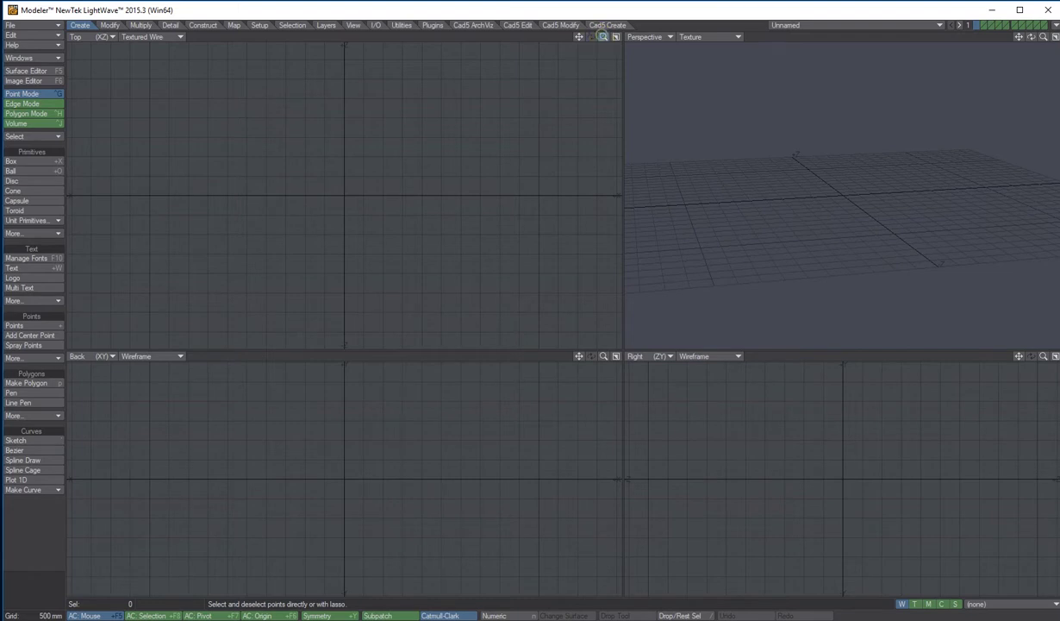
left_click_drag(602, 36, 578, 34)
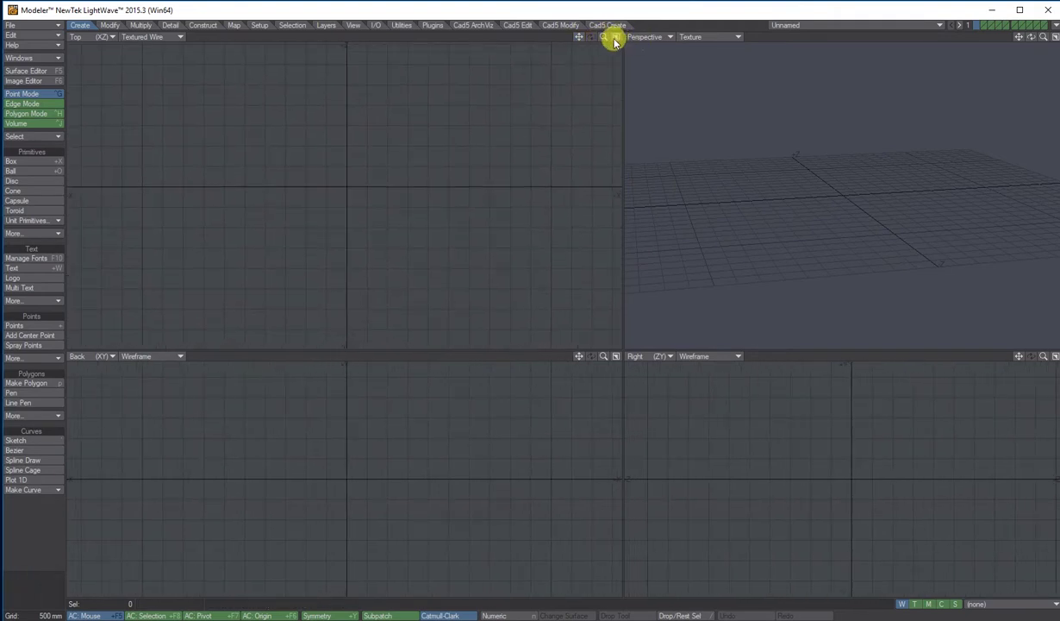
left_click_drag(577, 38, 580, 38)
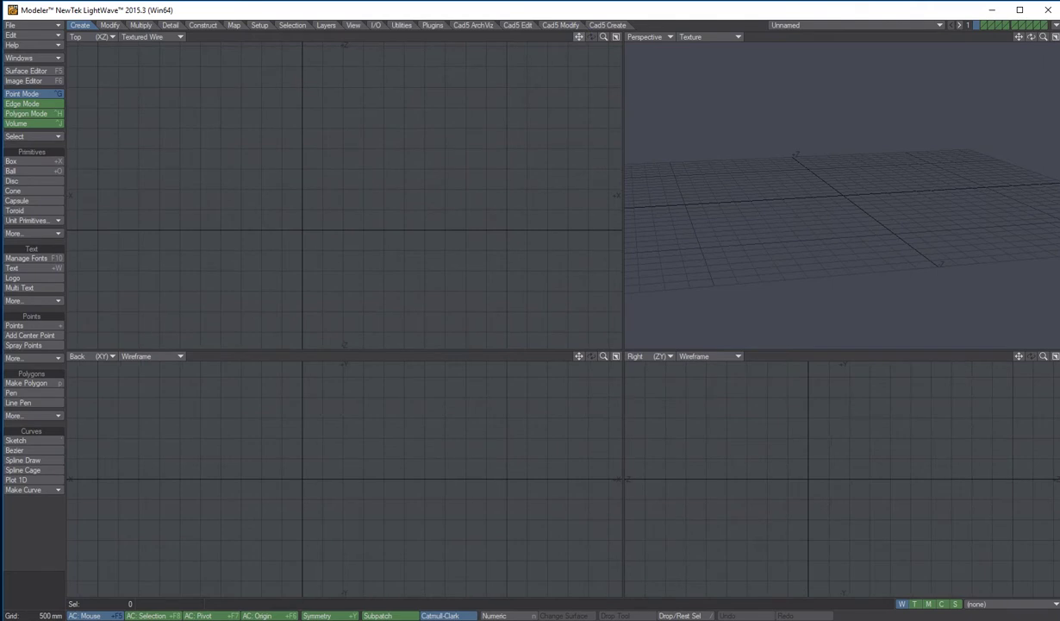
key("a")
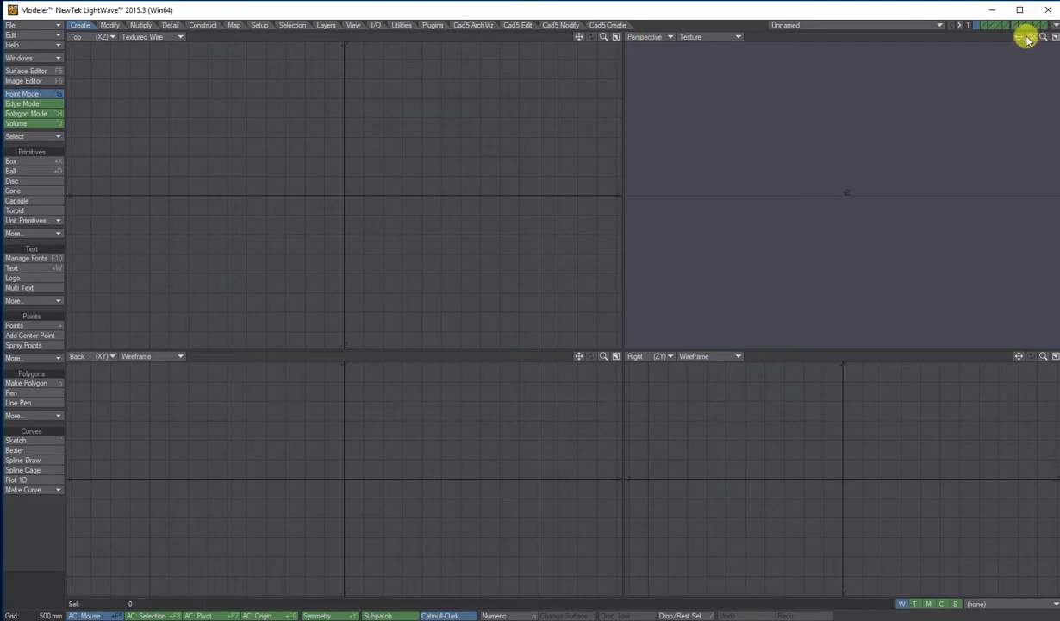
left_click_drag(1031, 37, 783, 35)
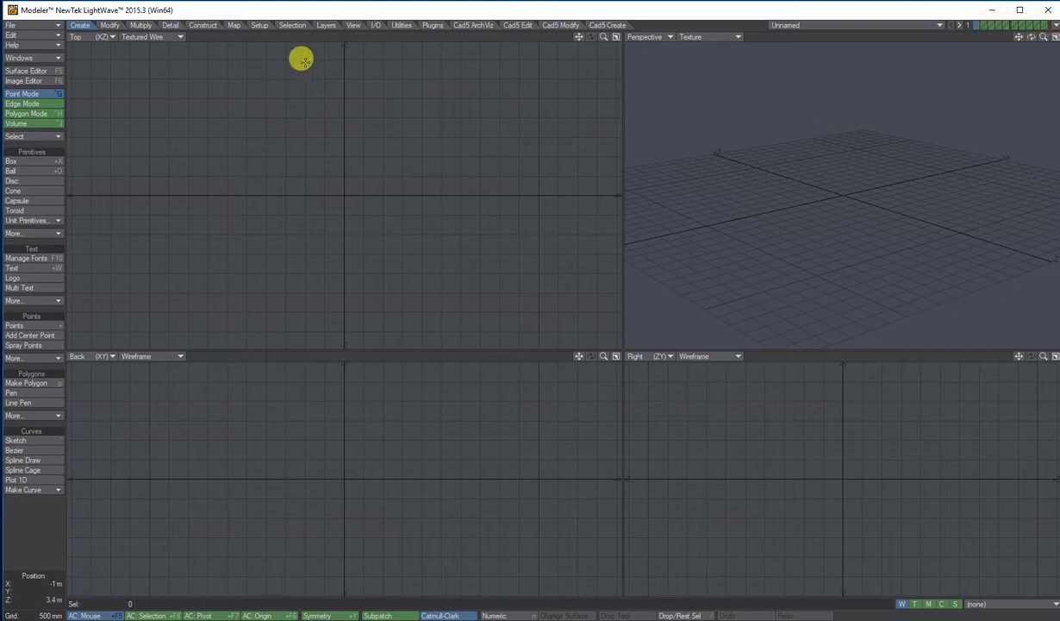
Open the Layers panel at lower right, expand the Unnamed object's layers, and select the Box primitive
left_click(37, 58)
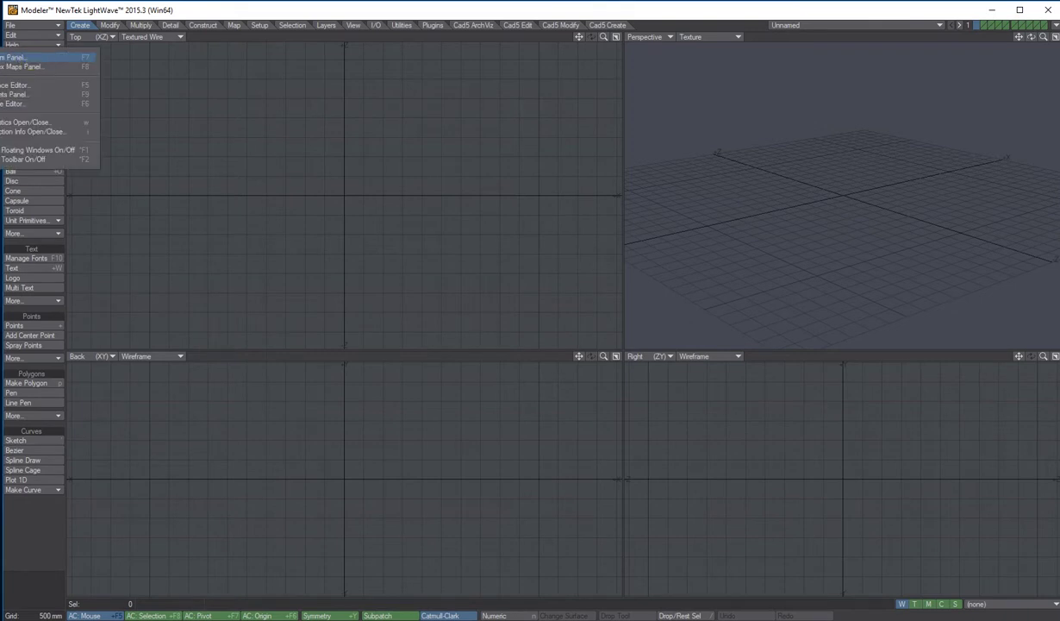
left_click(12, 59)
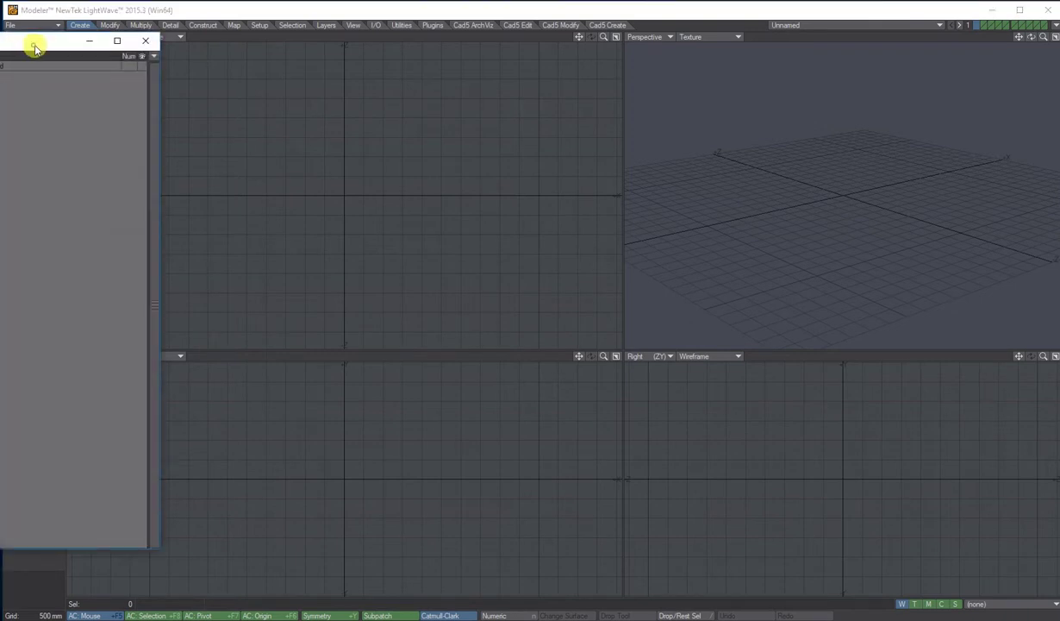
left_click_drag(34, 48, 901, 70)
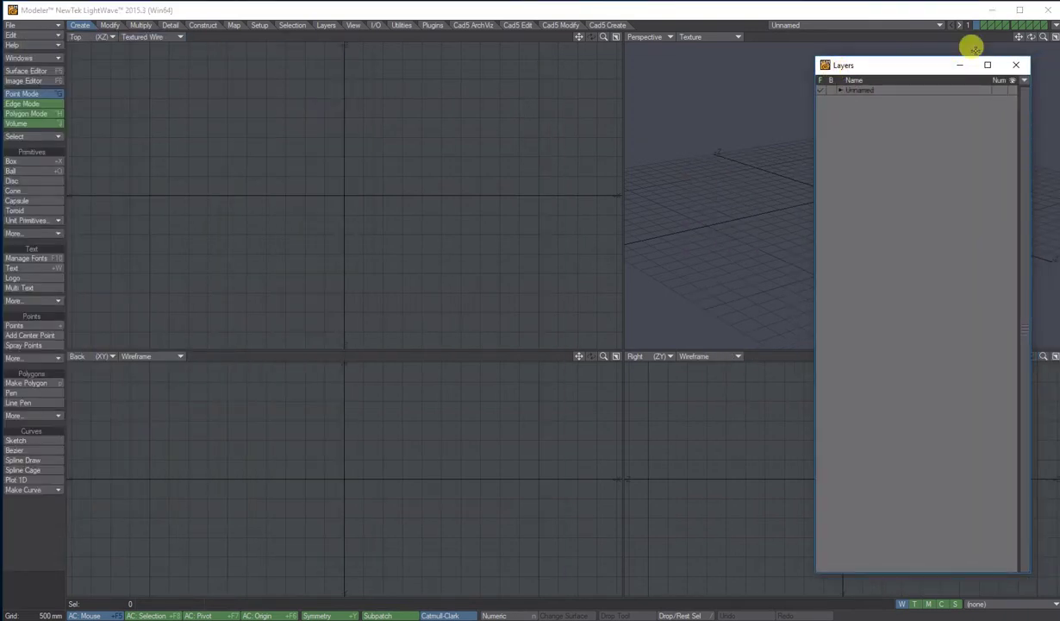
left_click(840, 91)
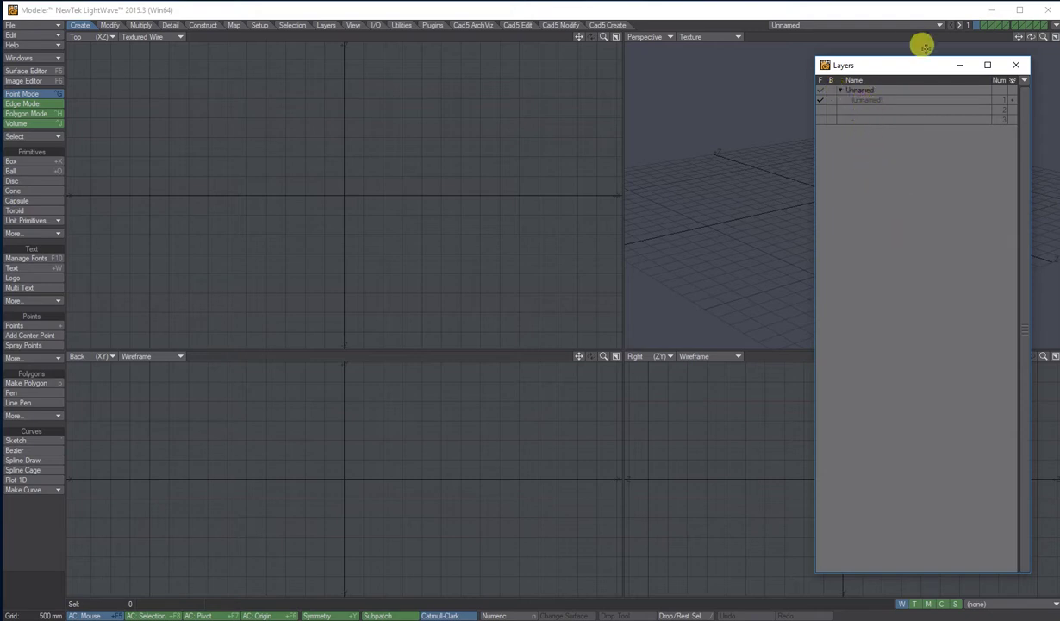
left_click_drag(894, 64, 879, 325)
left_click(45, 161)
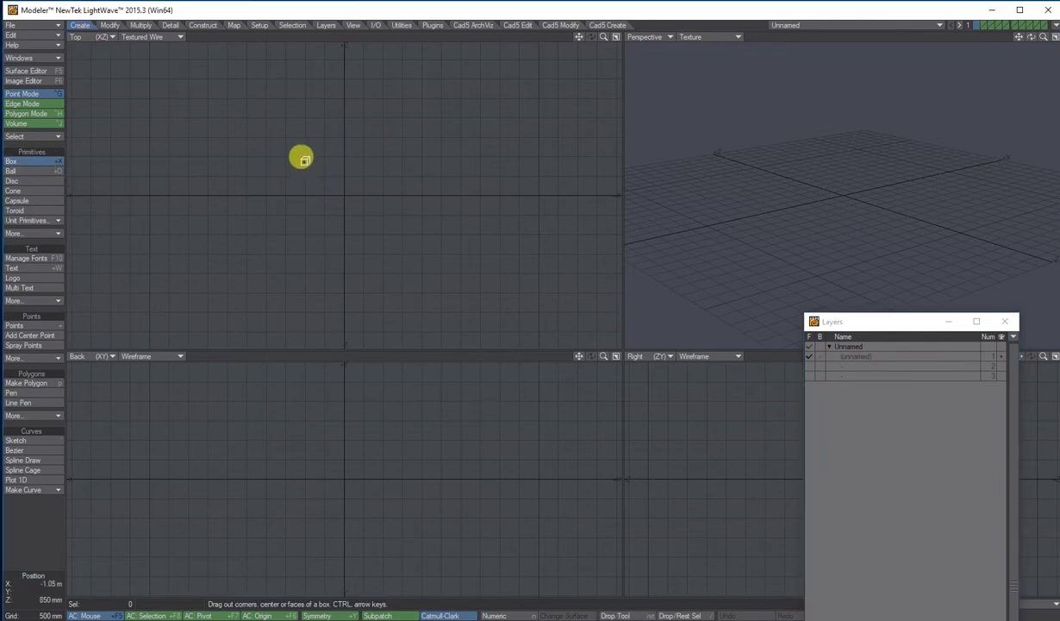
Draw a square box base in the Top view and give it height to form a cube
left_click_drag(303, 162, 400, 243)
left_click_drag(339, 479, 343, 398)
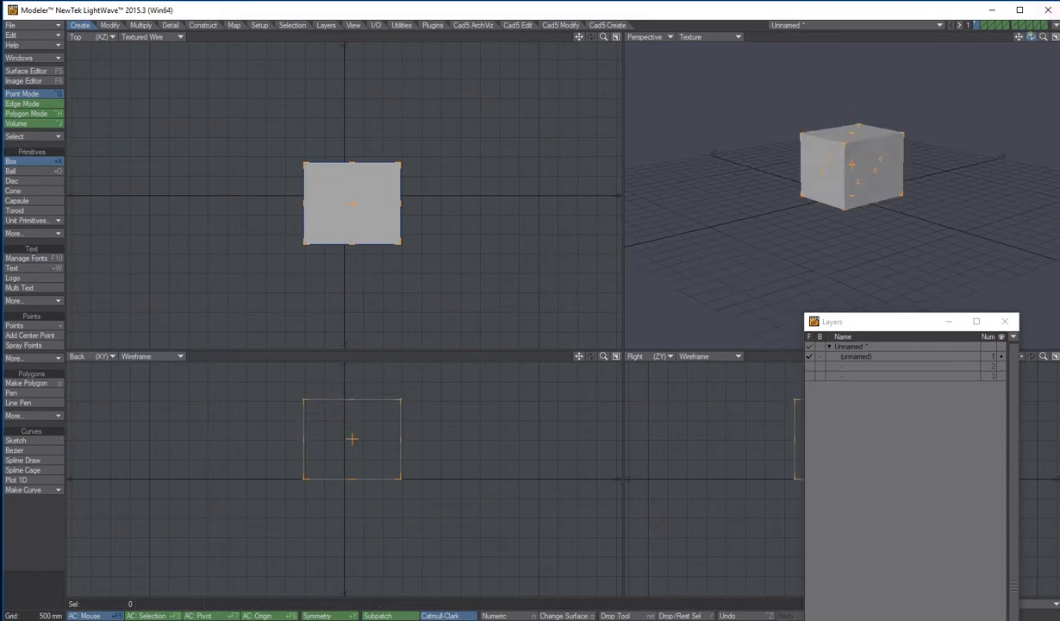
left_click_drag(1032, 36, 866, 32)
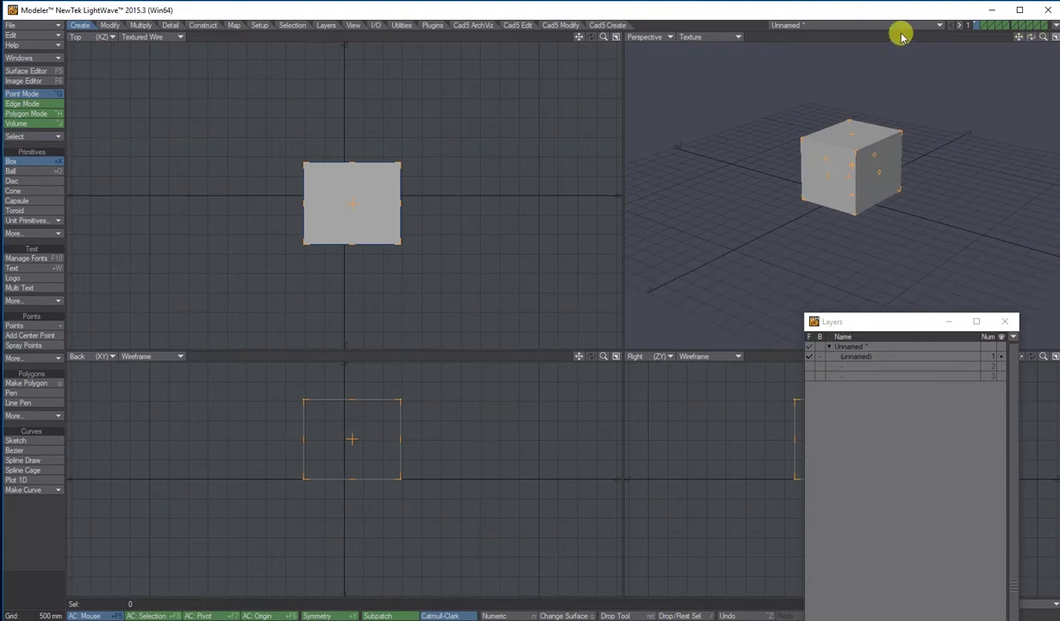
Set the Perspective viewport to Textured Wire shading and zoom in on the box
left_click(726, 40)
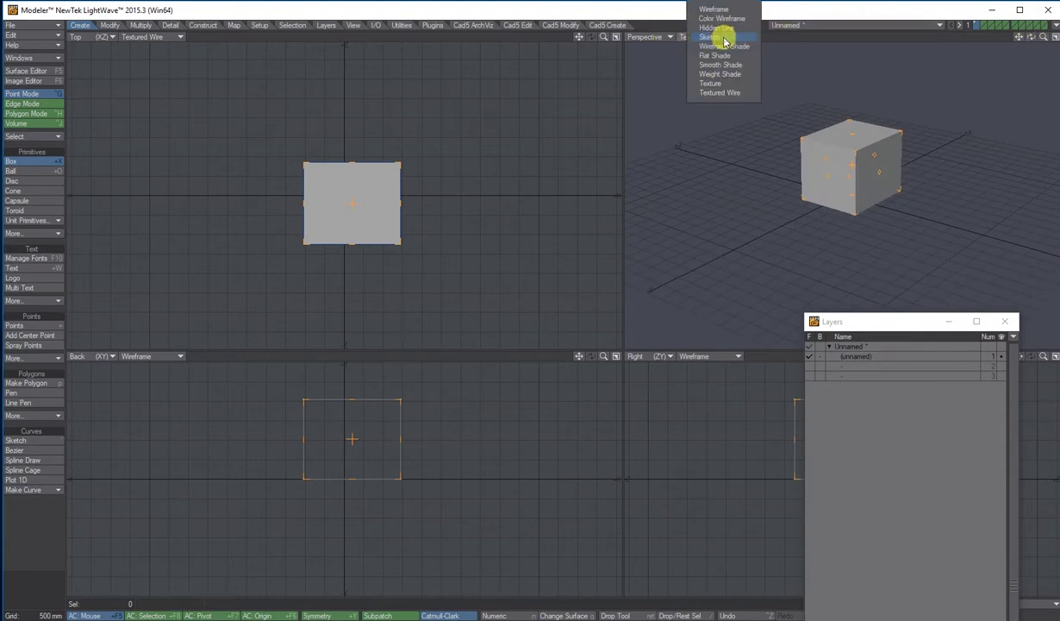
left_click(717, 89)
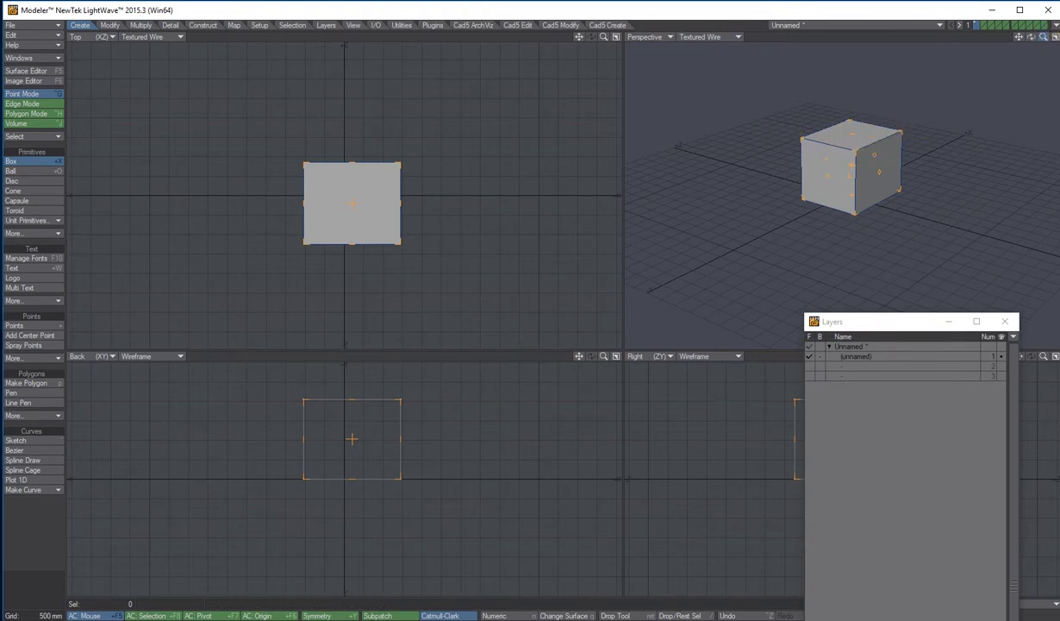
scroll(1002, 36, "up", 3)
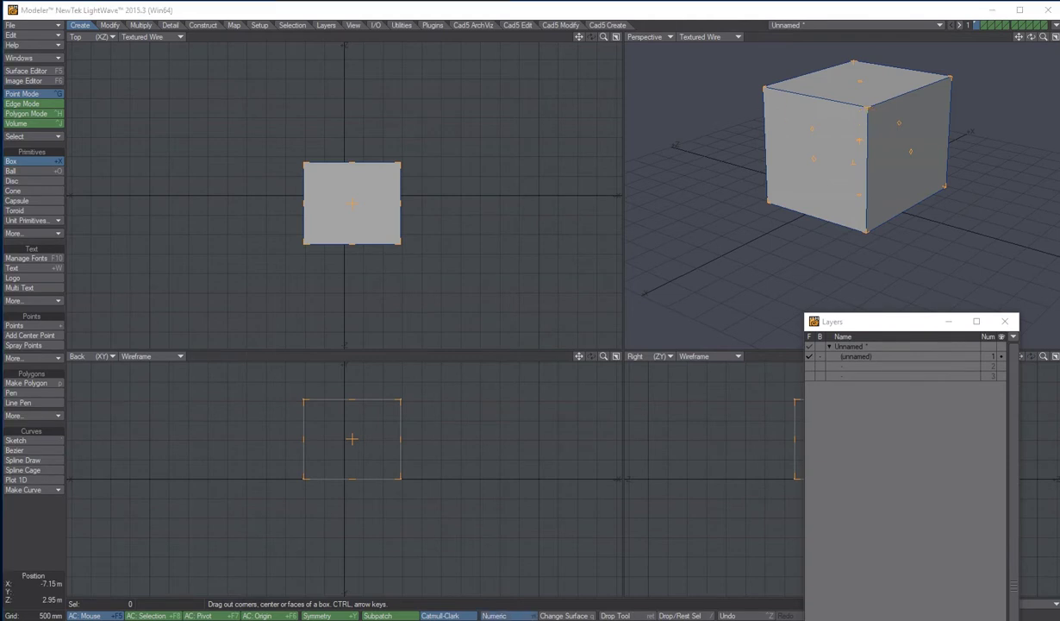
In Numeric: Box Tool, set the box width, height and depth to 1 m
key("n")
left_click(541, 138)
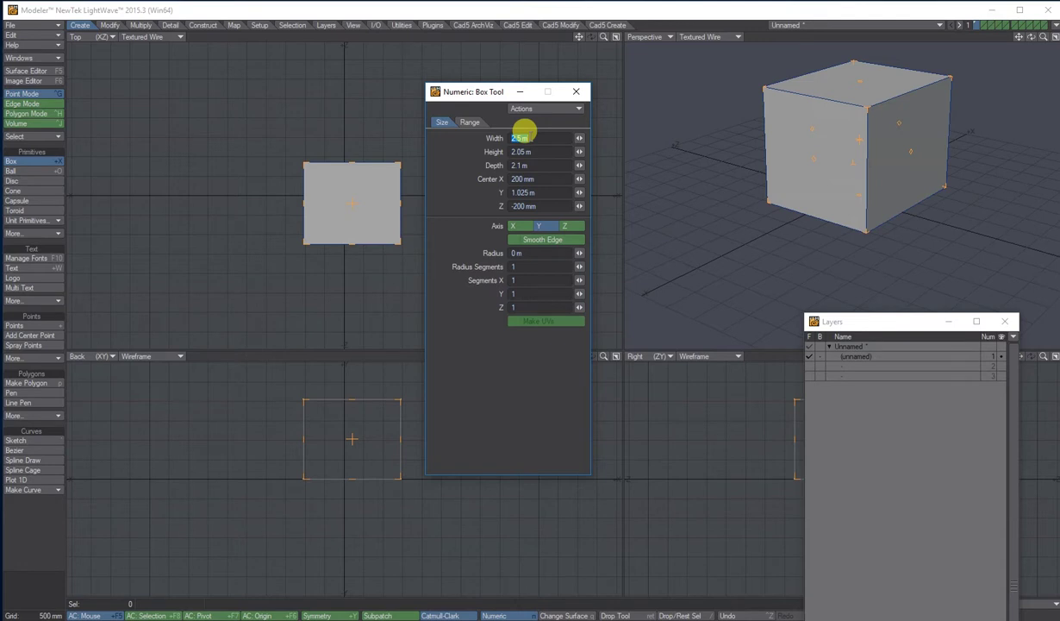
type("1m")
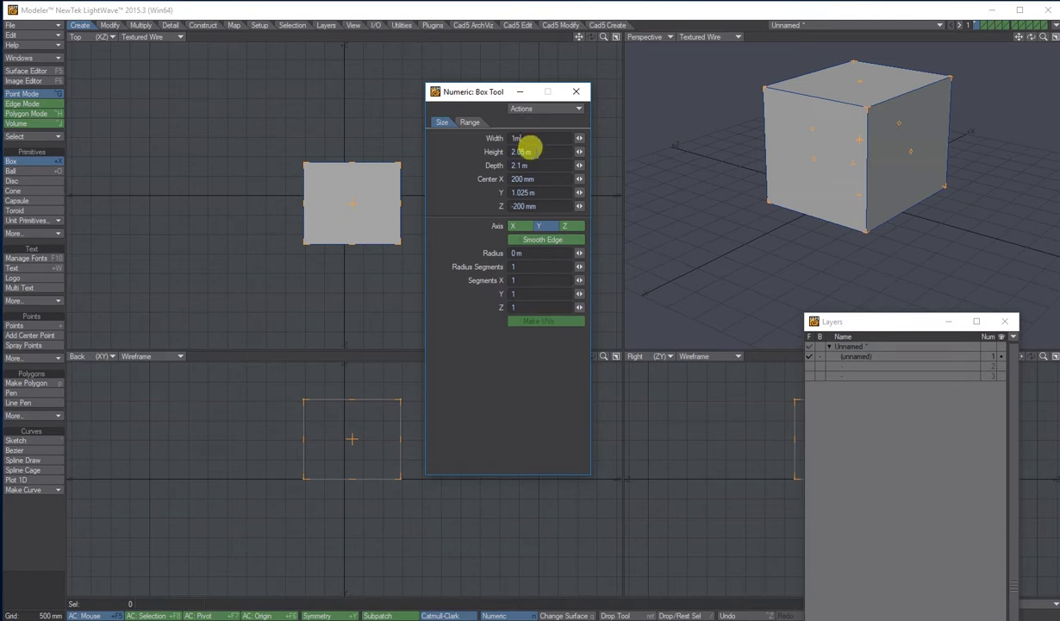
key("Tab")
type("m")
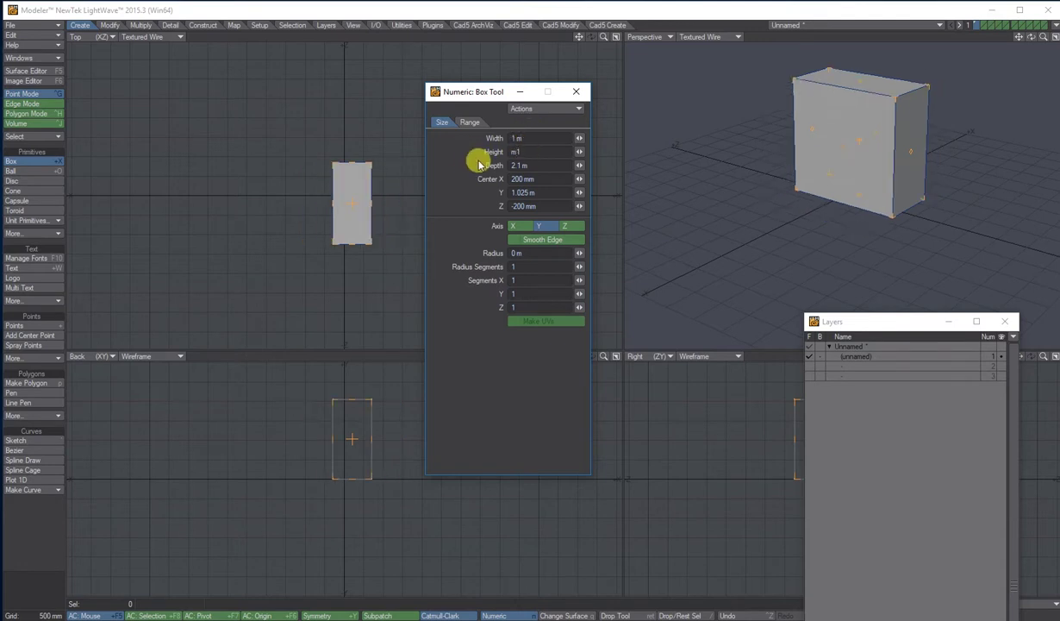
left_click(536, 162)
type("m")
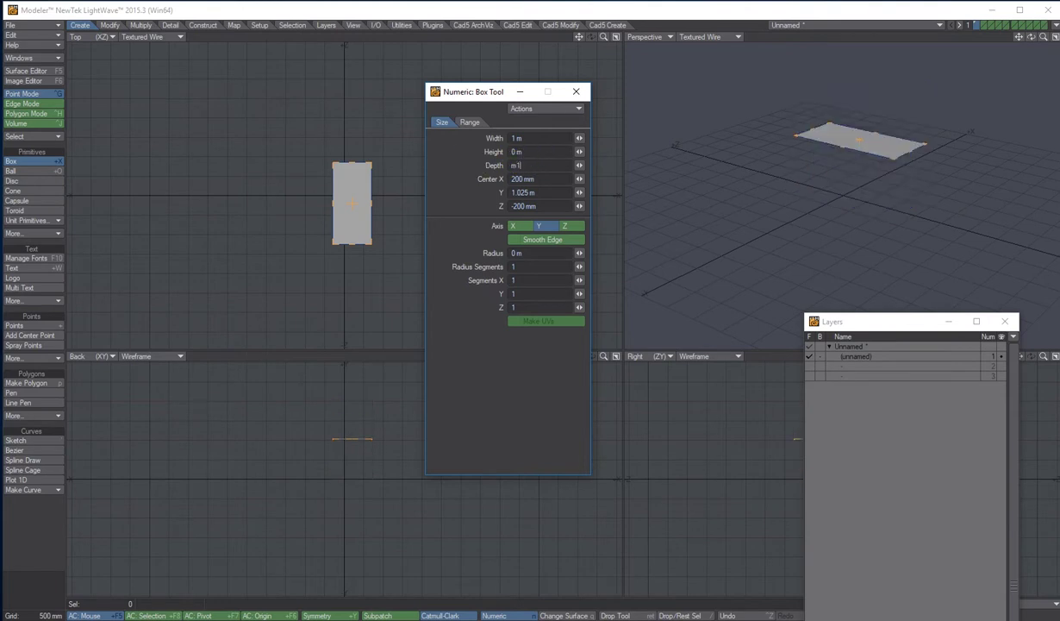
left_click(536, 150)
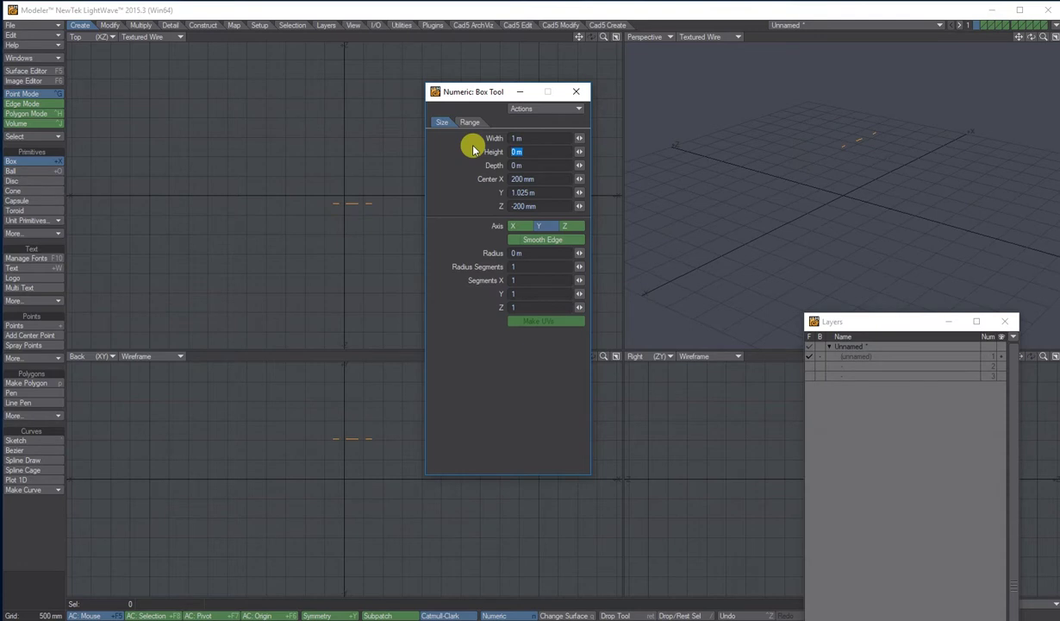
type("1 m")
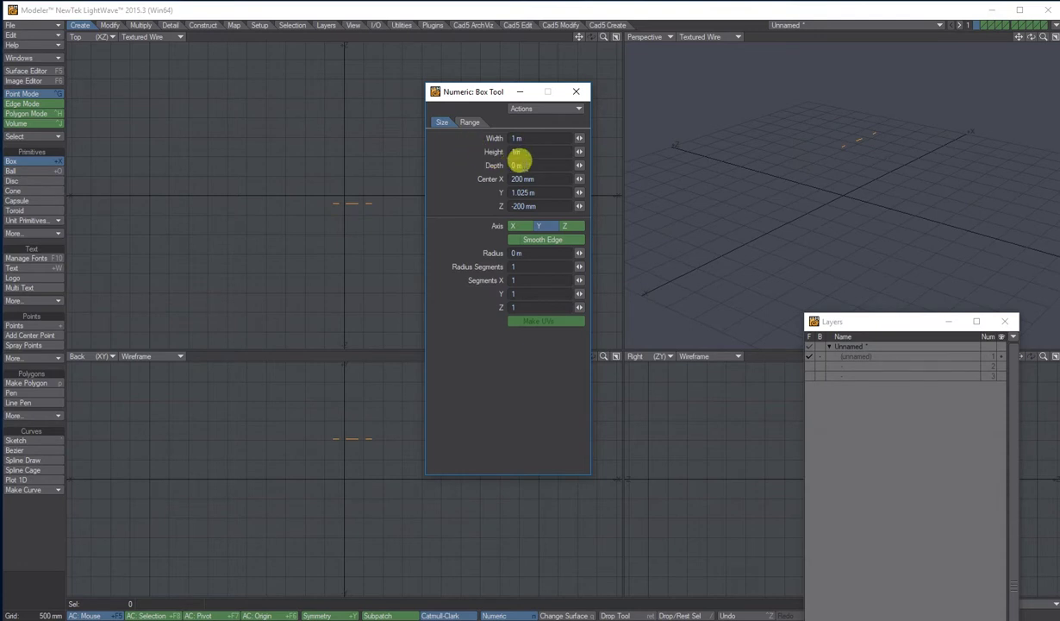
left_click(545, 165)
type("1m")
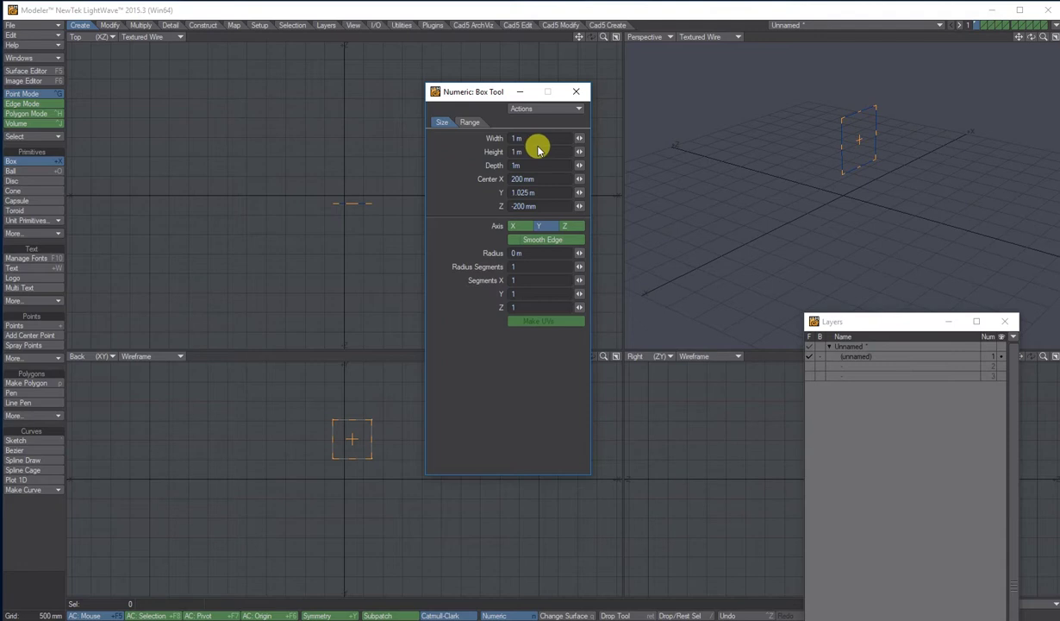
key("Return")
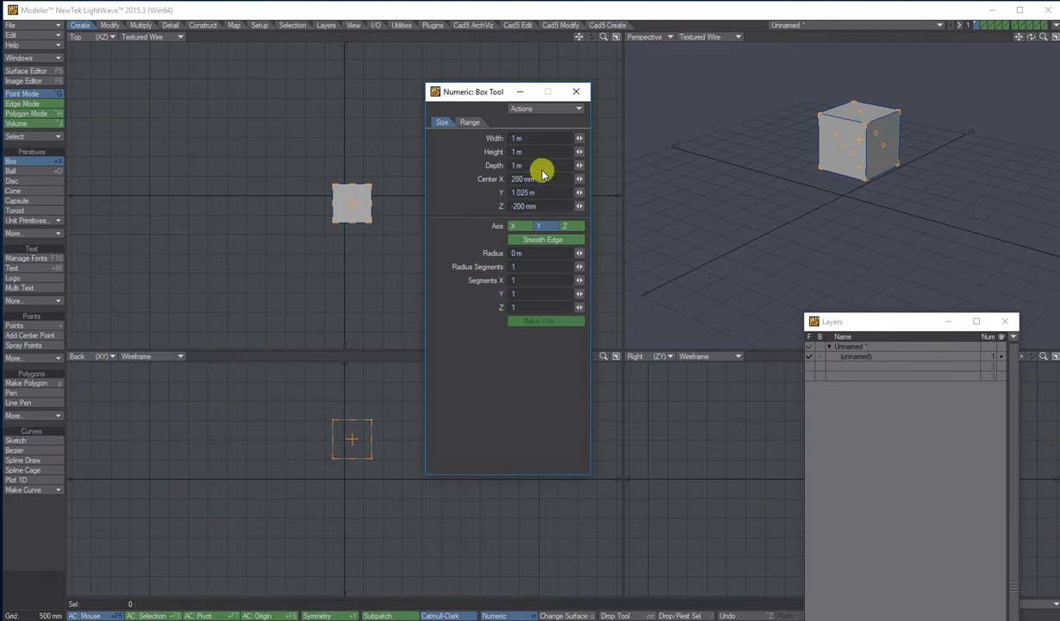
Centre the box at X, Y, Z = 0 and commit the finished cube
left_click(526, 178)
type("0")
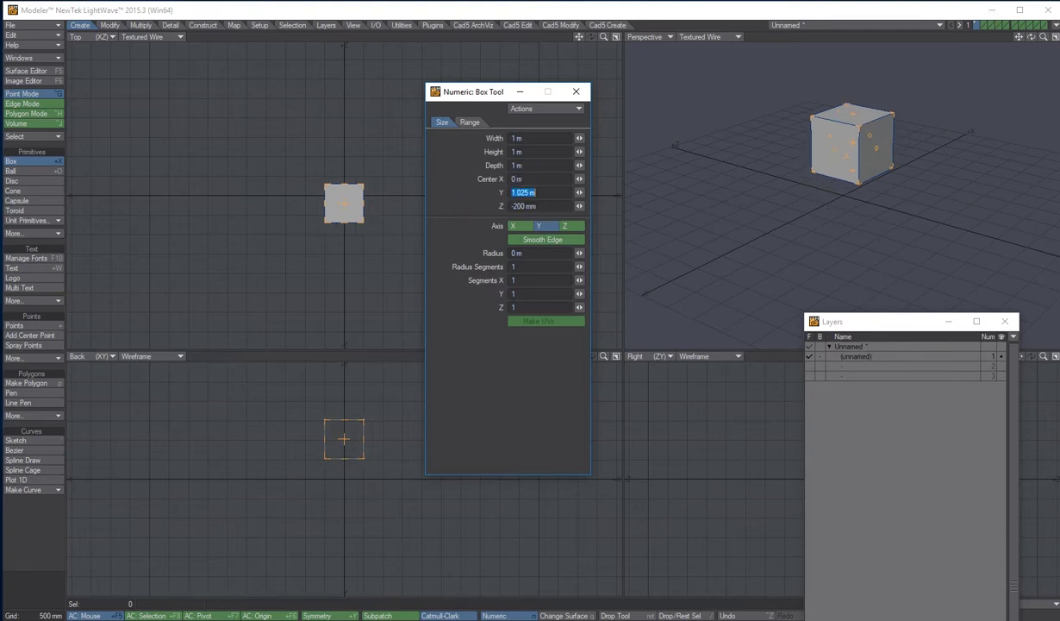
key("Tab")
type("0")
key("Tab")
type("0")
key("Tab")
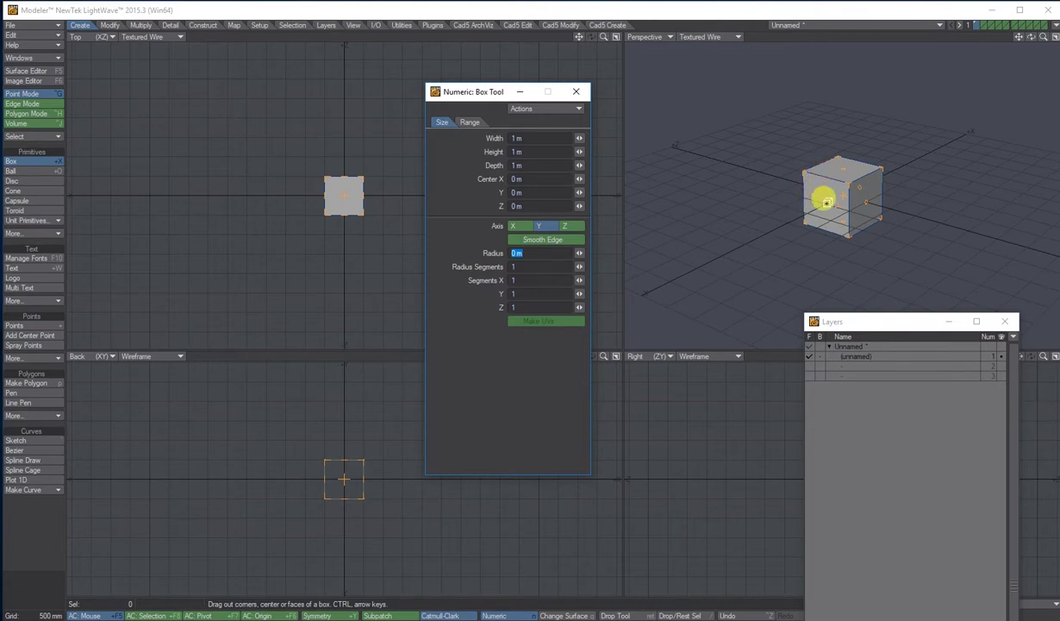
left_click_drag(577, 282, 574, 280)
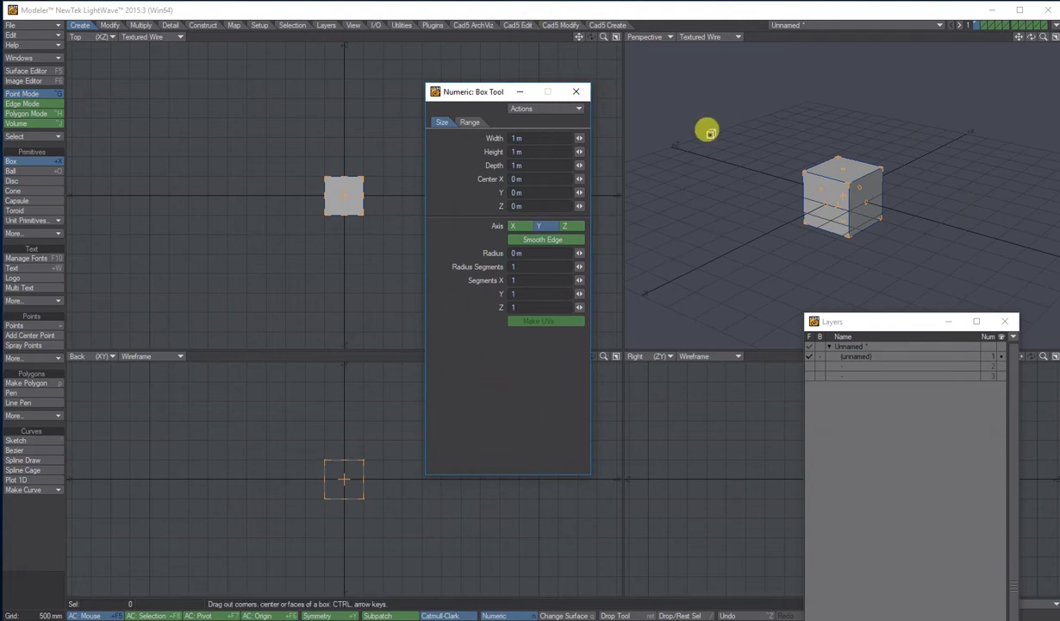
left_click(577, 93)
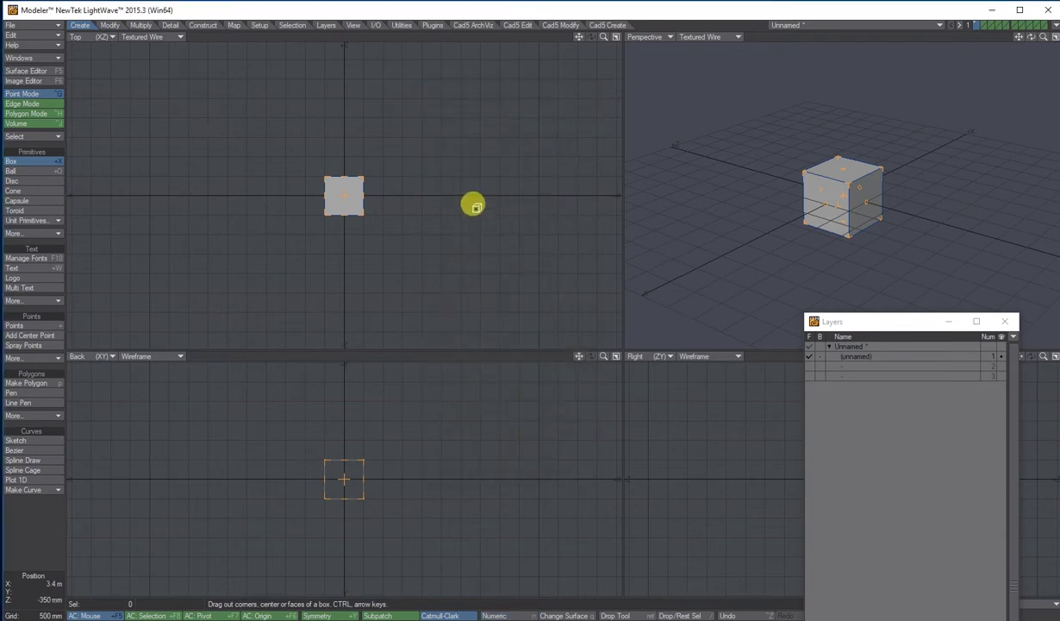
key("space")
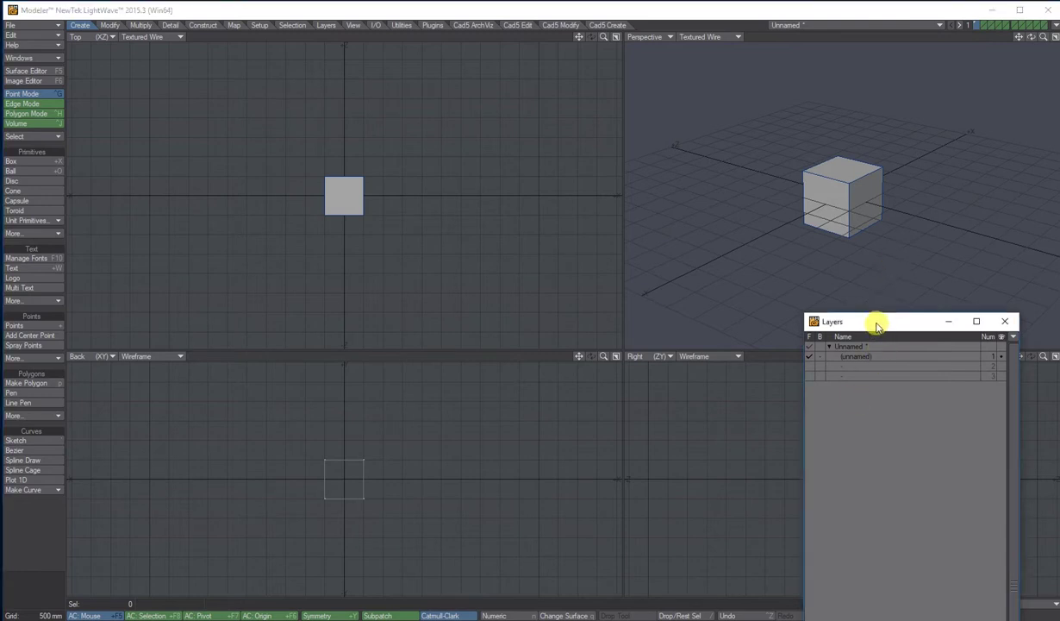
Move the Layers panel up and name layer 1 'Cube'
left_click_drag(870, 324, 578, 97)
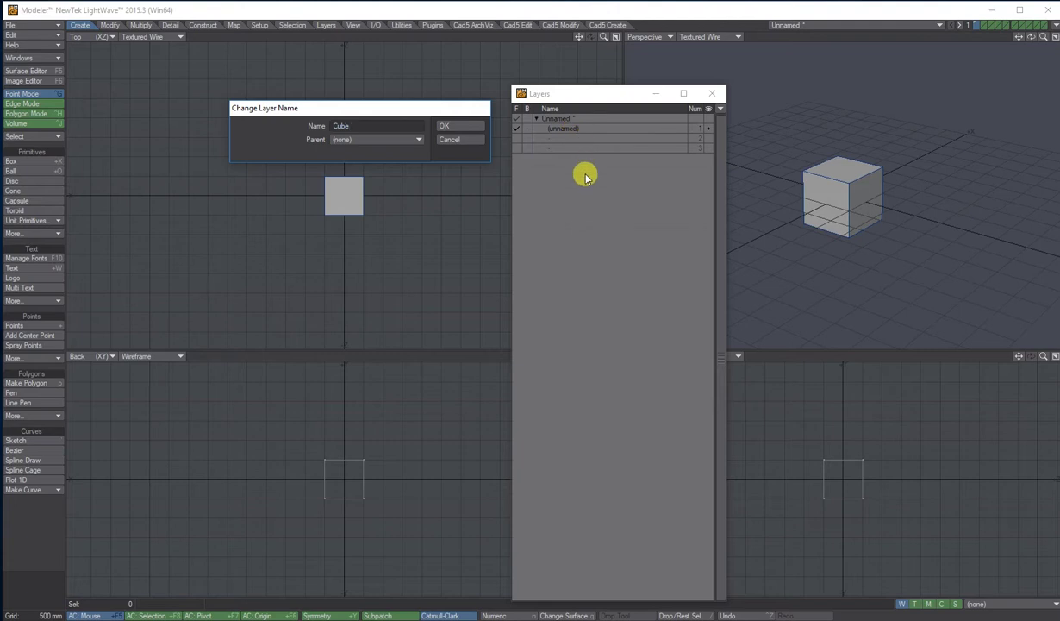
left_click(457, 127)
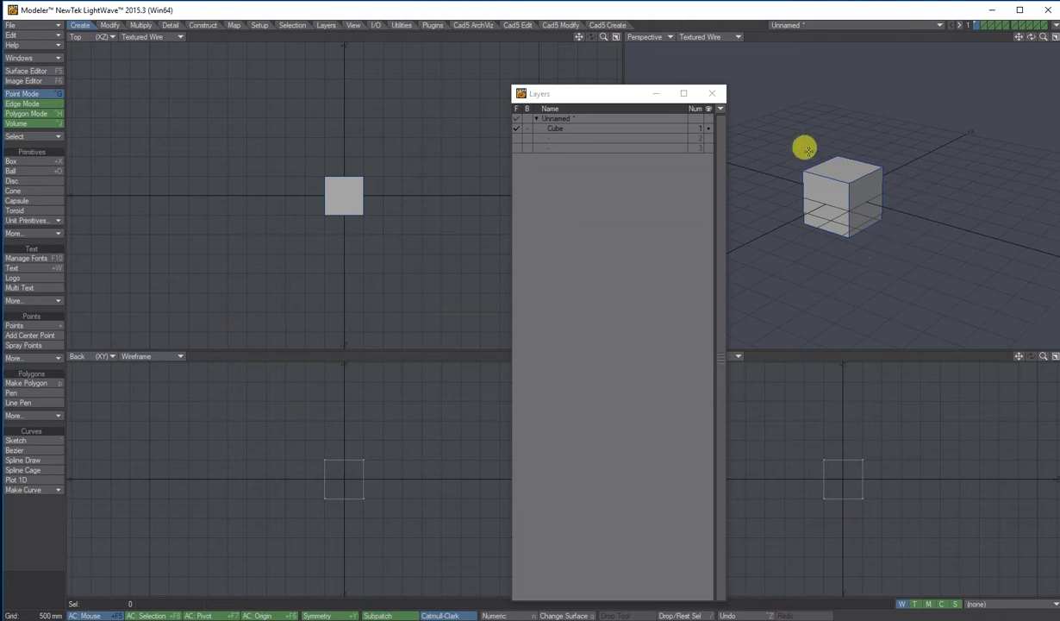
Save the object as 'Shapes' in Desktop\LW_Shapes\Objects
left_click(37, 25)
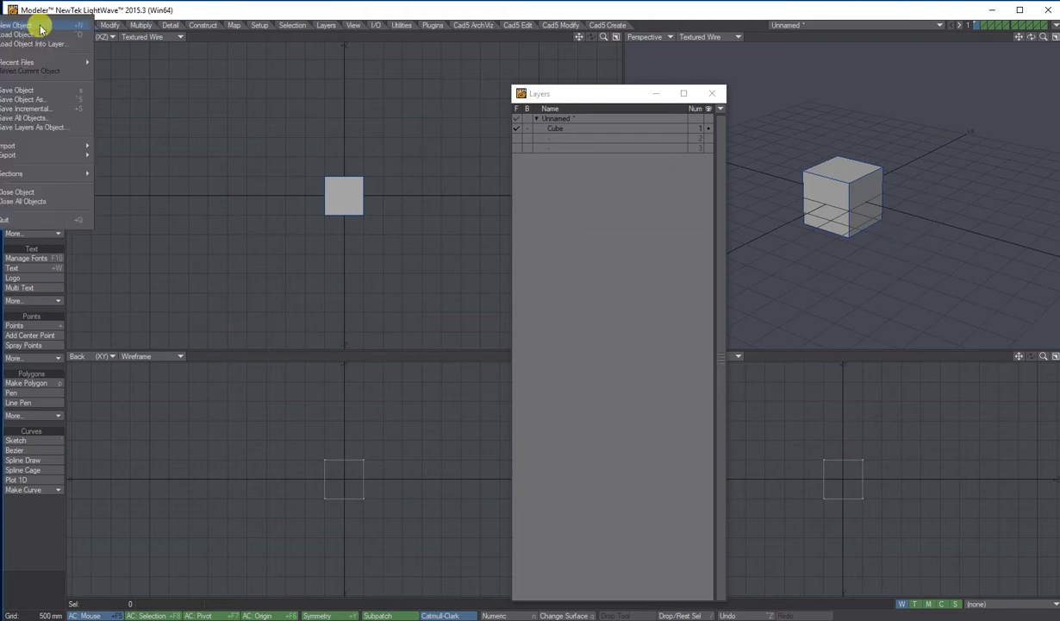
left_click(36, 87)
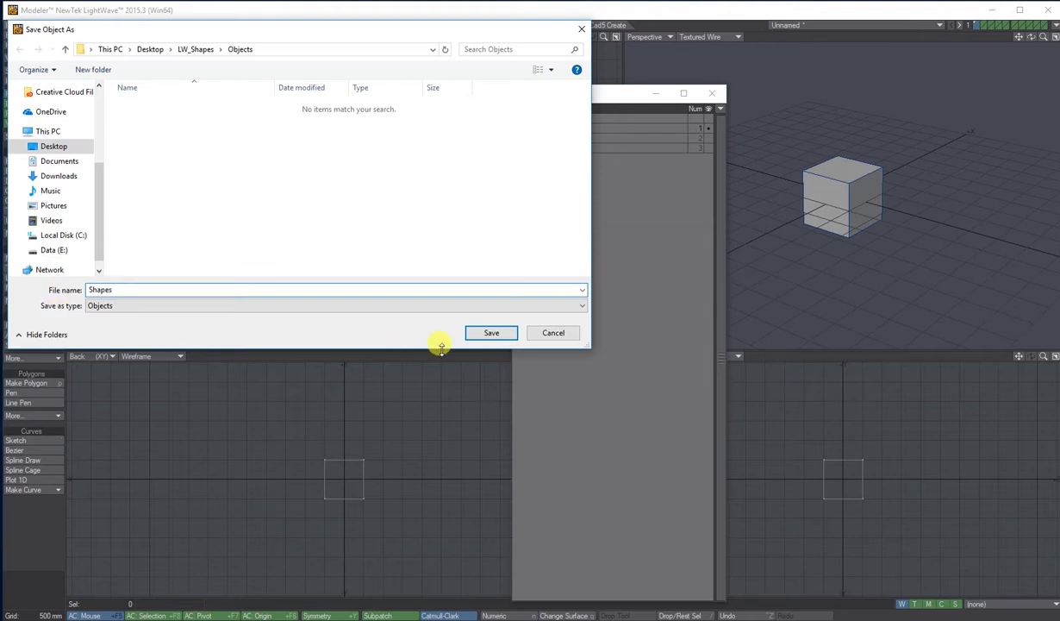
left_click(491, 332)
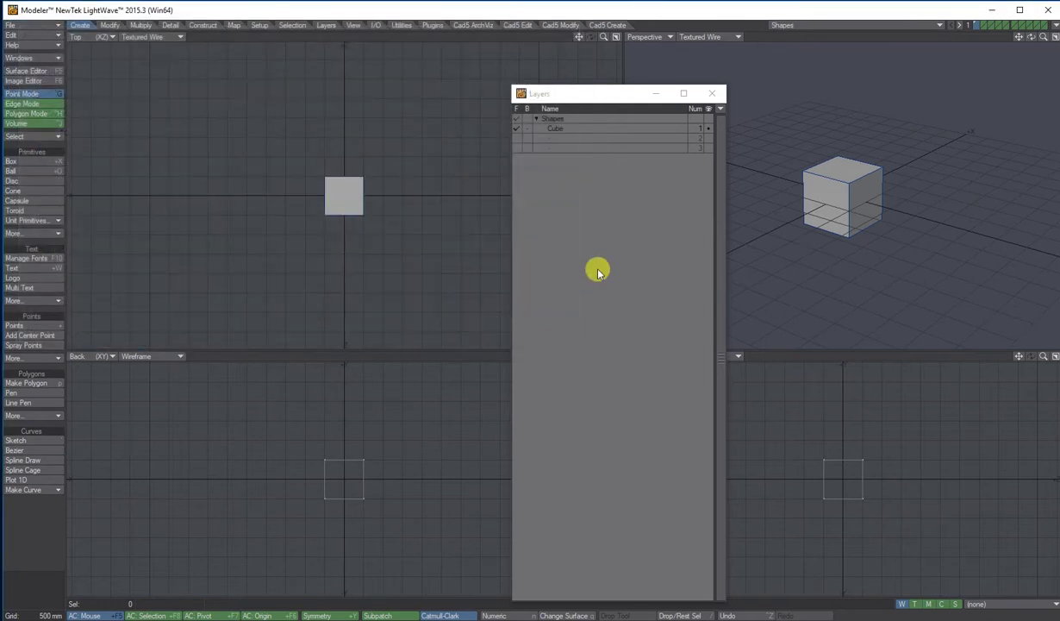
Make layer 2 the working layer with the Cube layer as background reference
left_click(558, 139)
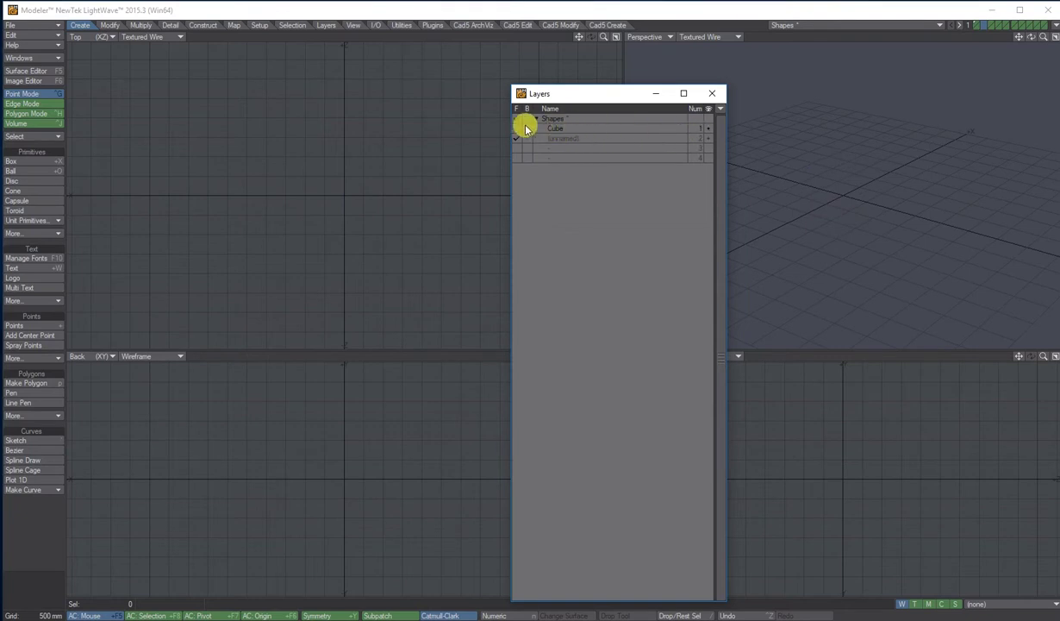
left_click(571, 128)
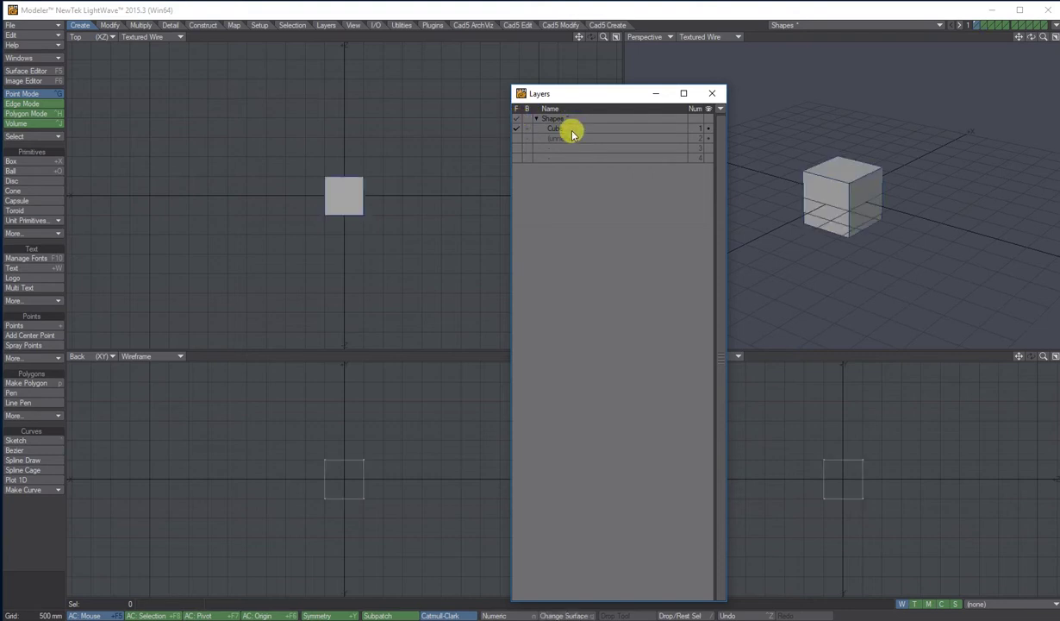
left_click(566, 139)
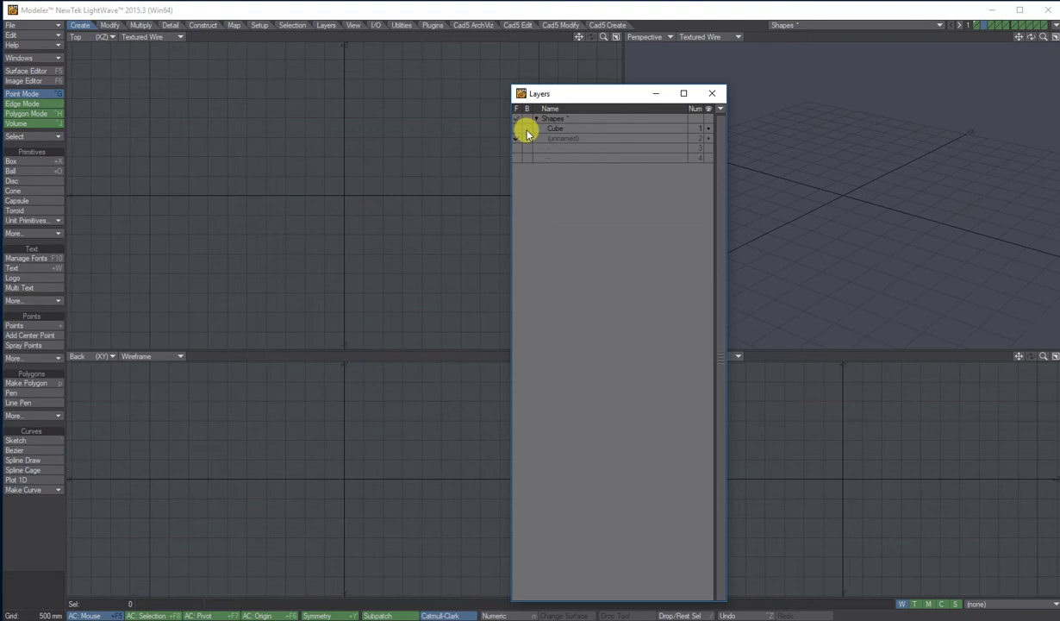
left_click(526, 128)
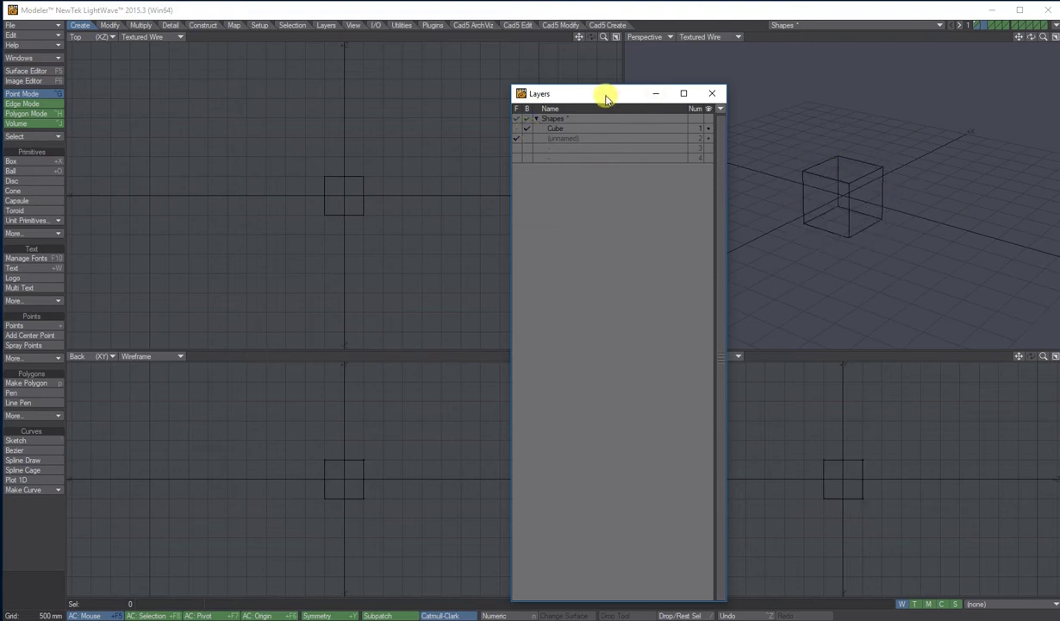
Create a ball at the origin with 500 mm radius, 24 sides and 12 segments
left_click(26, 170)
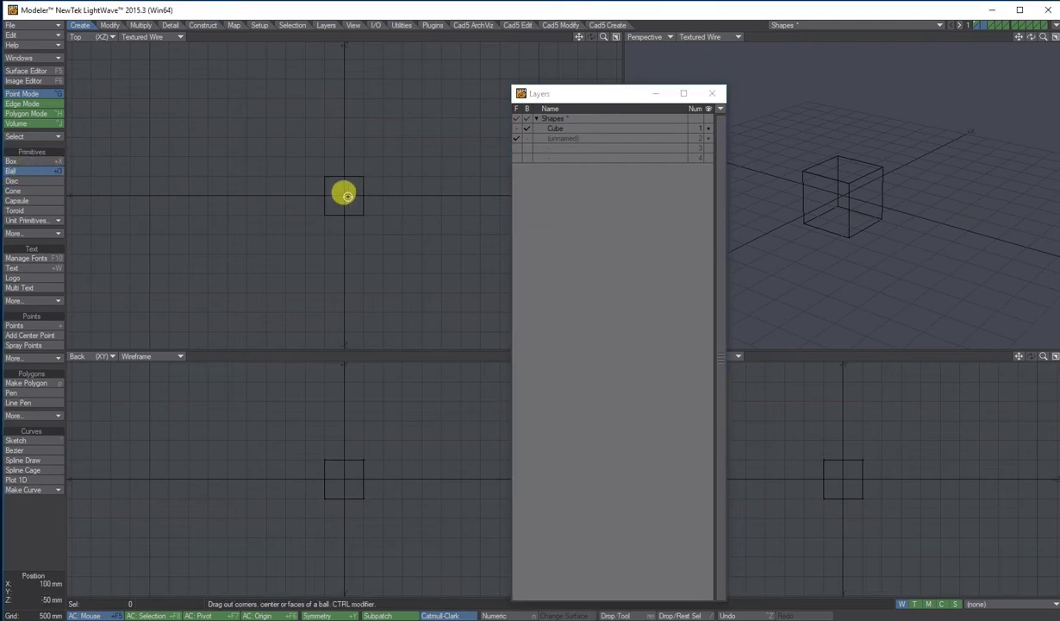
key("n")
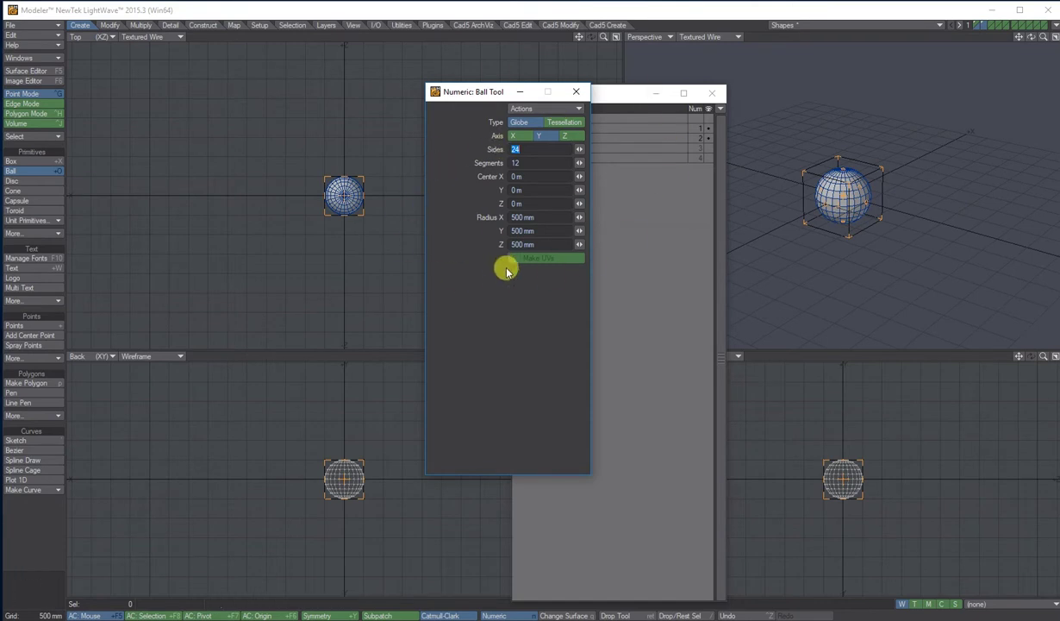
left_click(578, 92)
key("space")
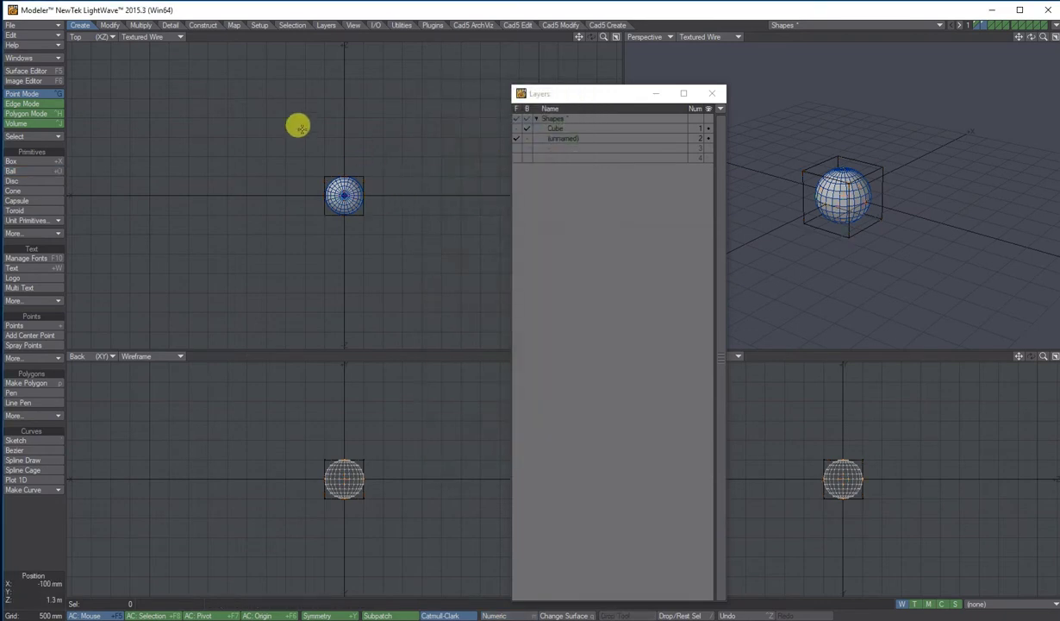
left_click(113, 26)
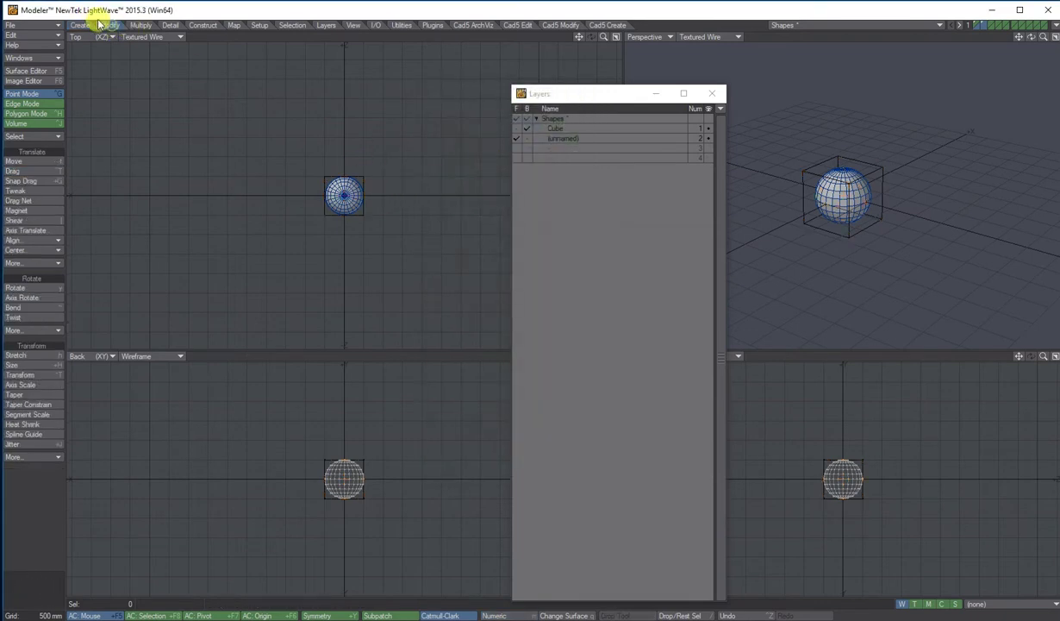
Move the ball 1 m to the right of the cube in the Top view
left_click(25, 164)
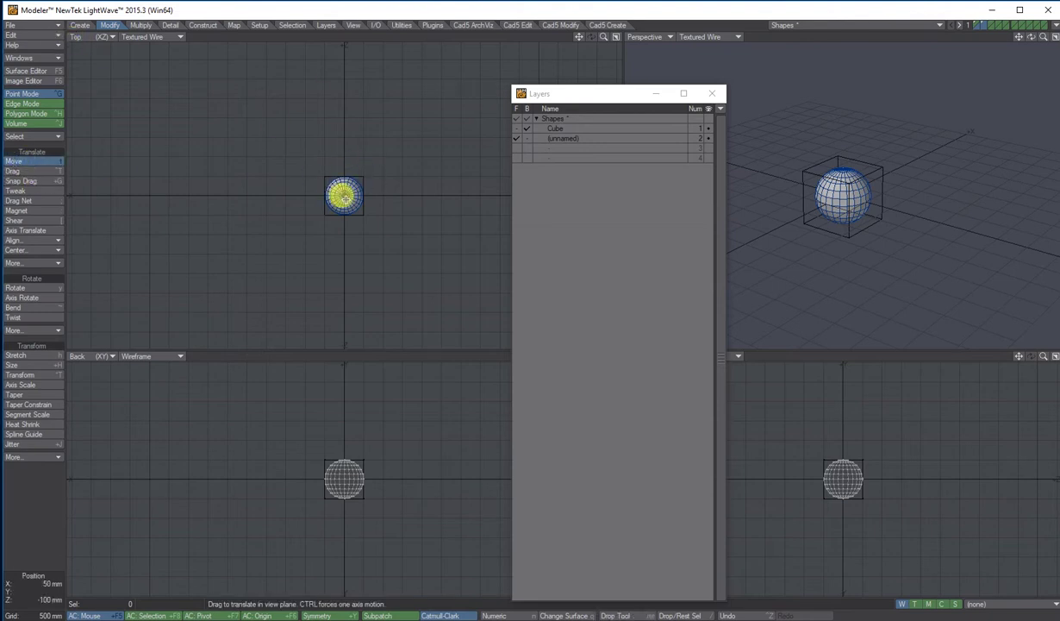
mouse_move(342, 197)
left_mouse_down()
mouse_move(381, 197)
mouse_move(348, 198)
left_mouse_up()
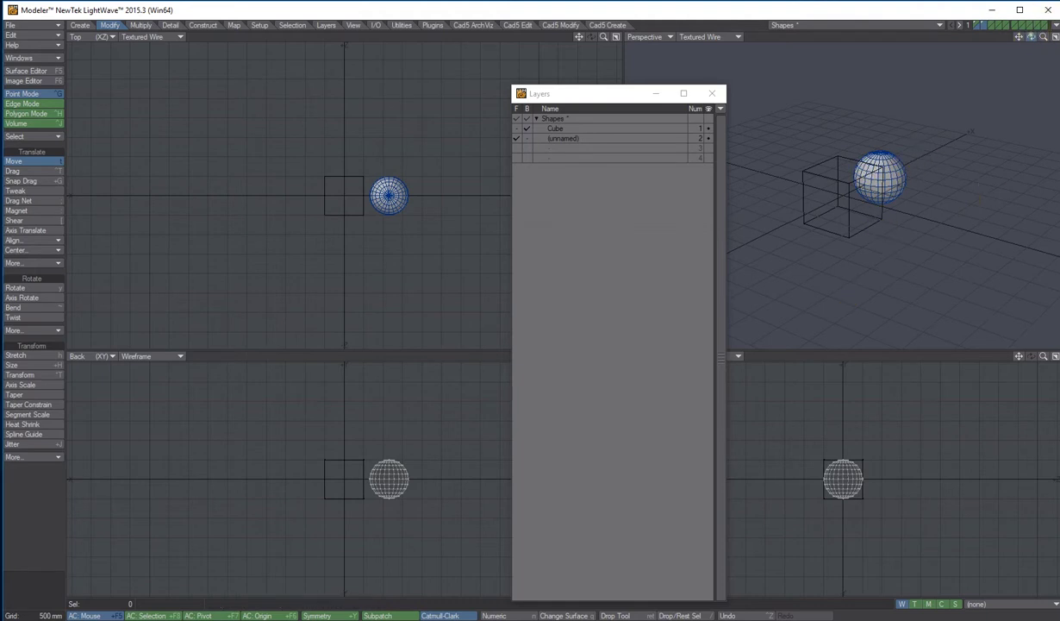
left_click_drag(1031, 37, 983, 237)
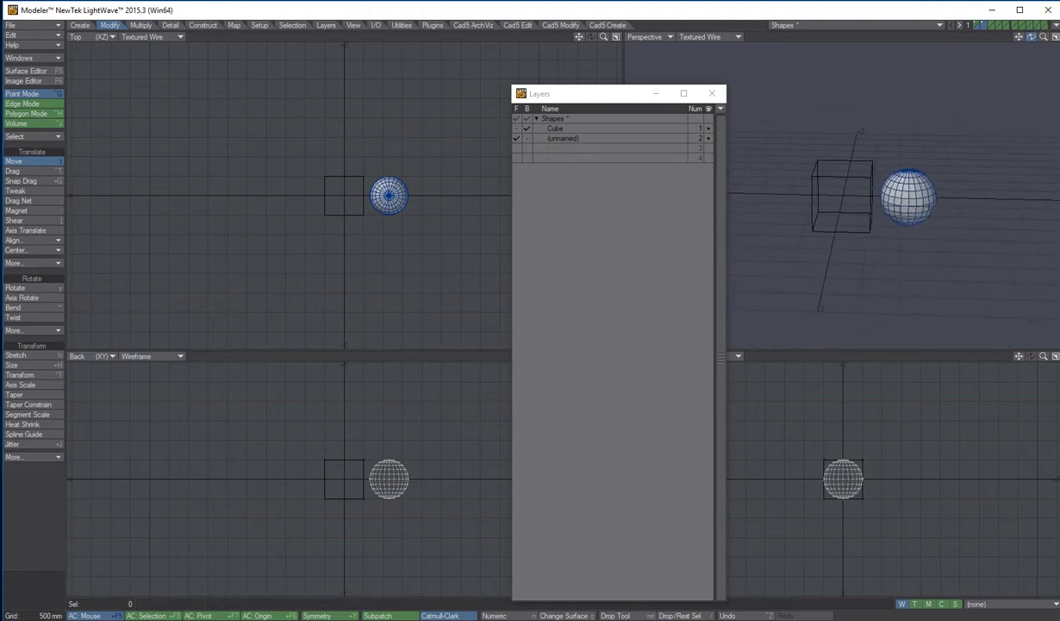
Rename layer 2 to 'Ball'
double_click(561, 139)
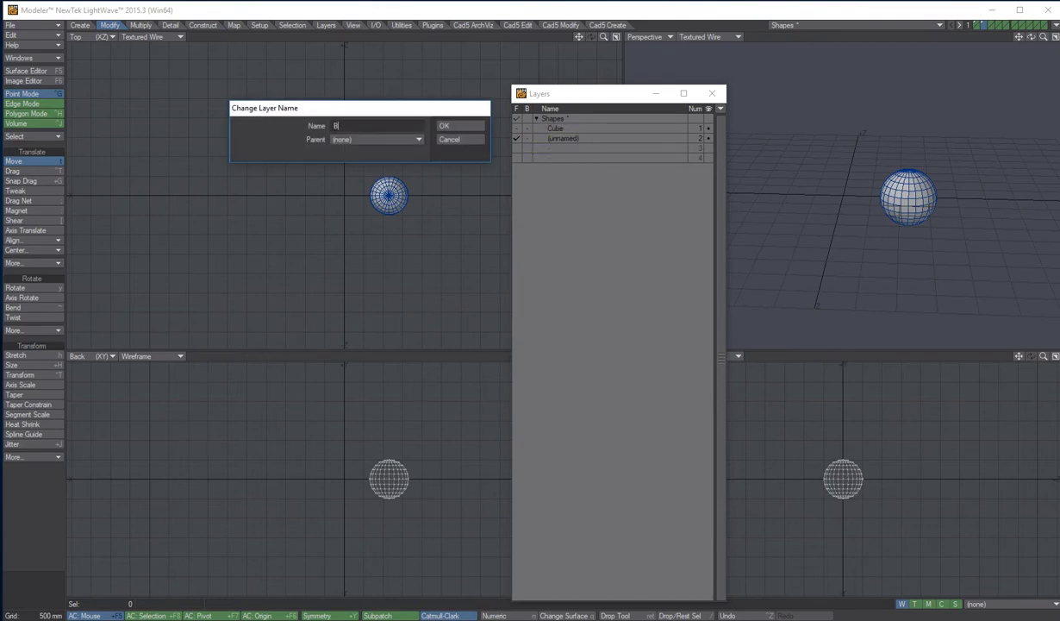
type("Ball")
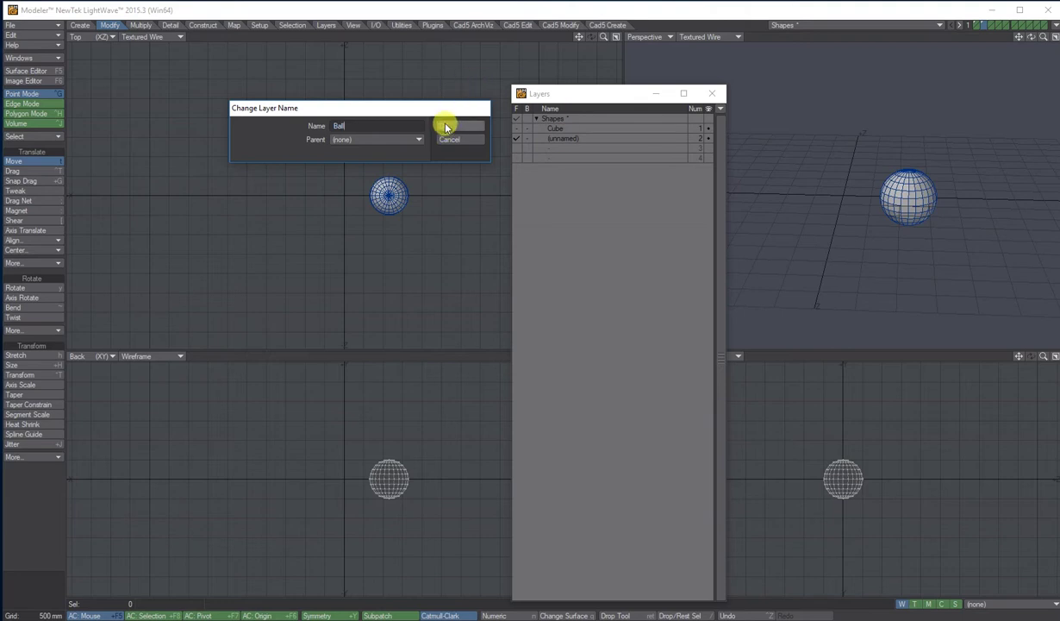
left_click(444, 126)
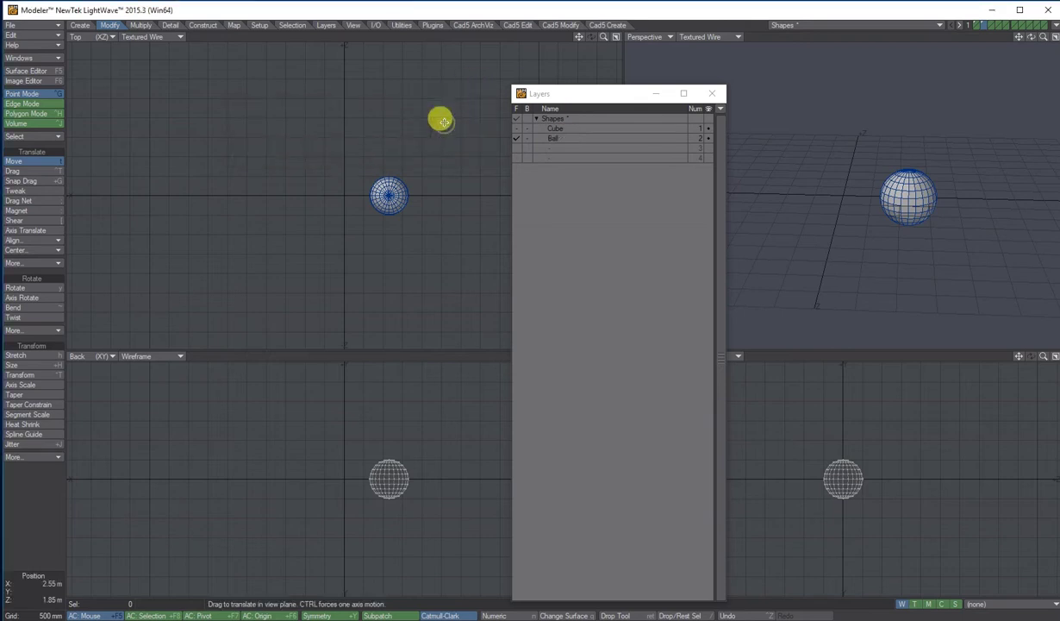
Toggle the Cube and Ball layers between foreground and background to compare them
left_click(517, 119)
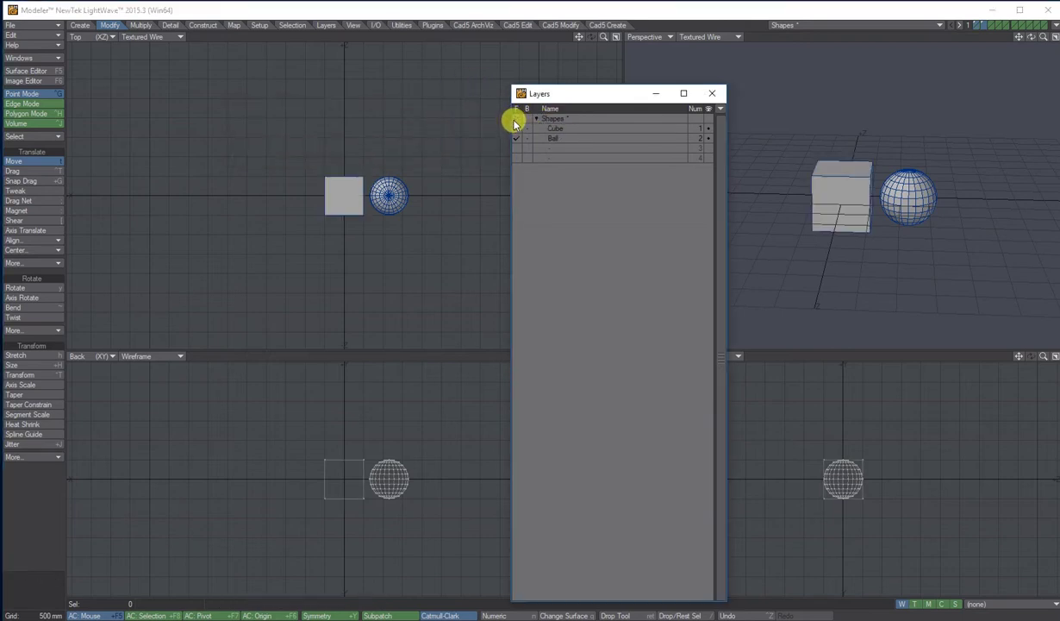
left_click(516, 128)
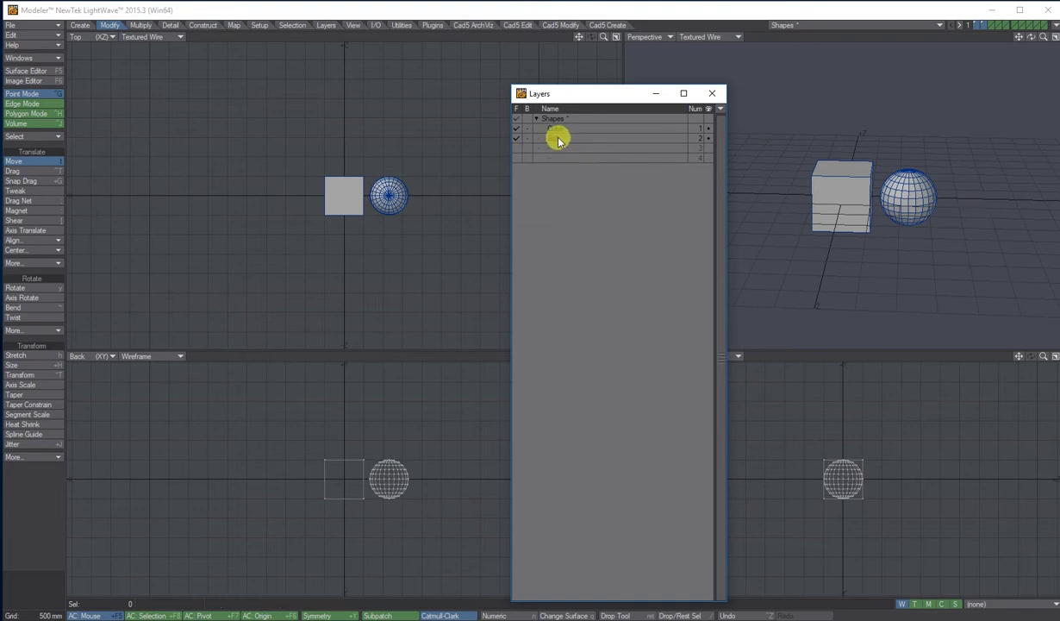
left_click(528, 139)
left_click(527, 129)
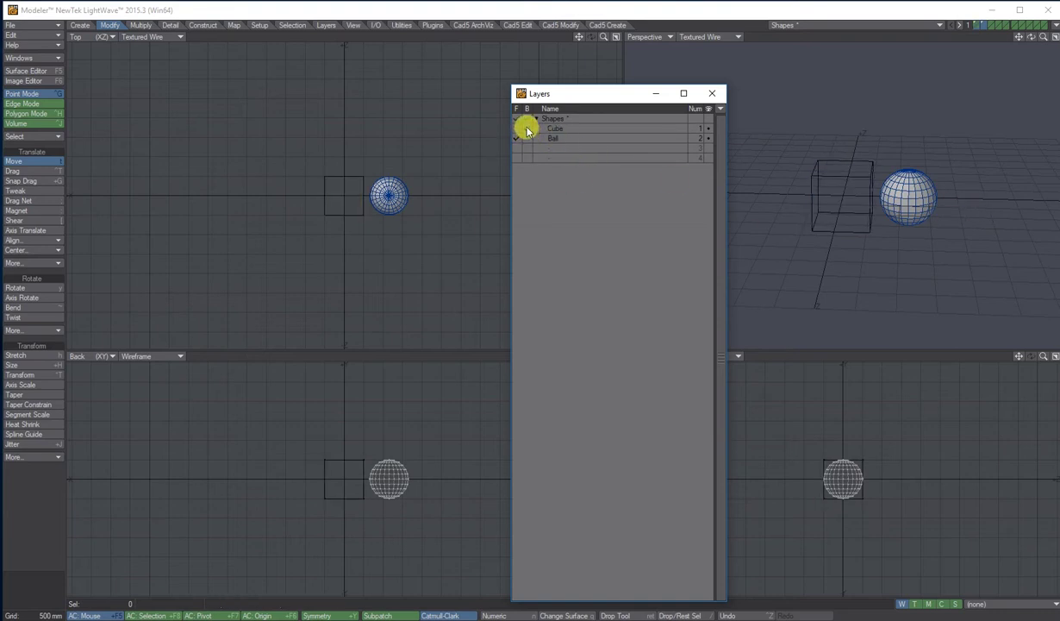
left_click(516, 128, "shift")
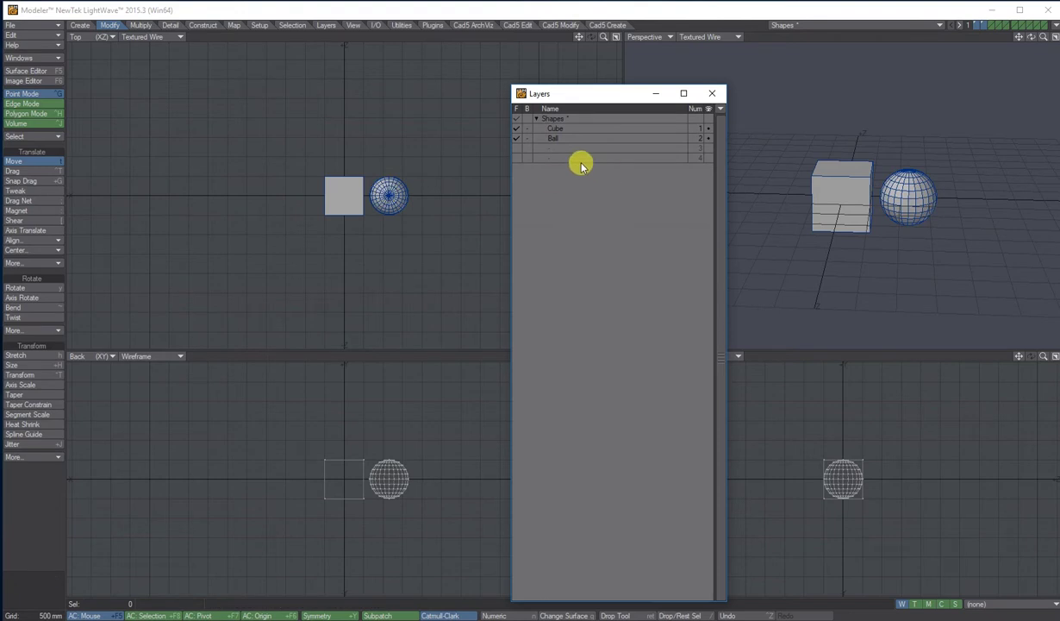
Make empty layer 3 the working layer with Cube and Ball as background reference
left_click(556, 150)
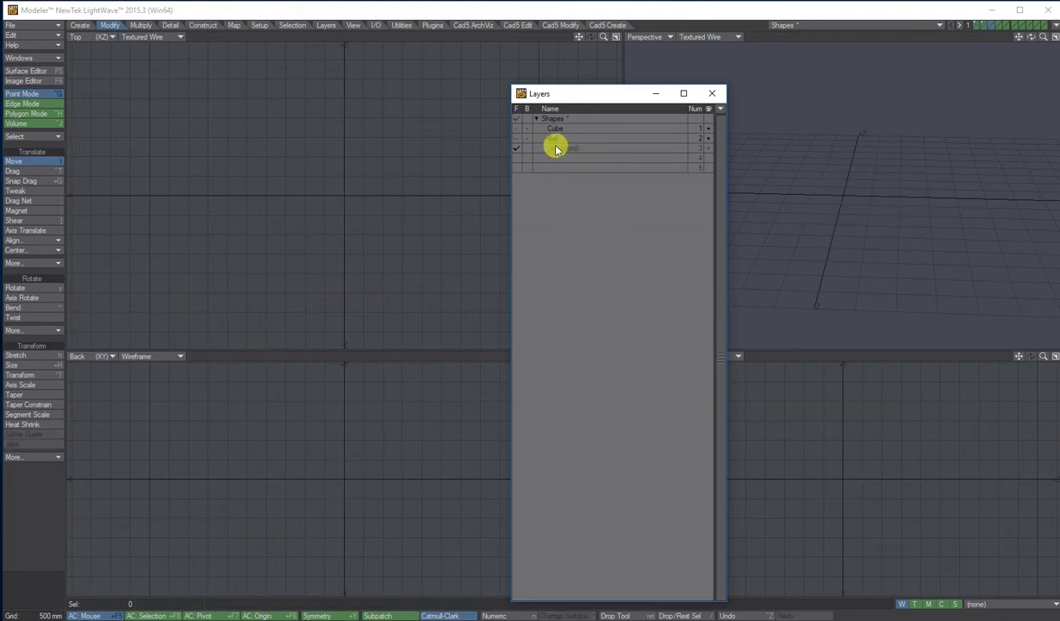
left_click(525, 117)
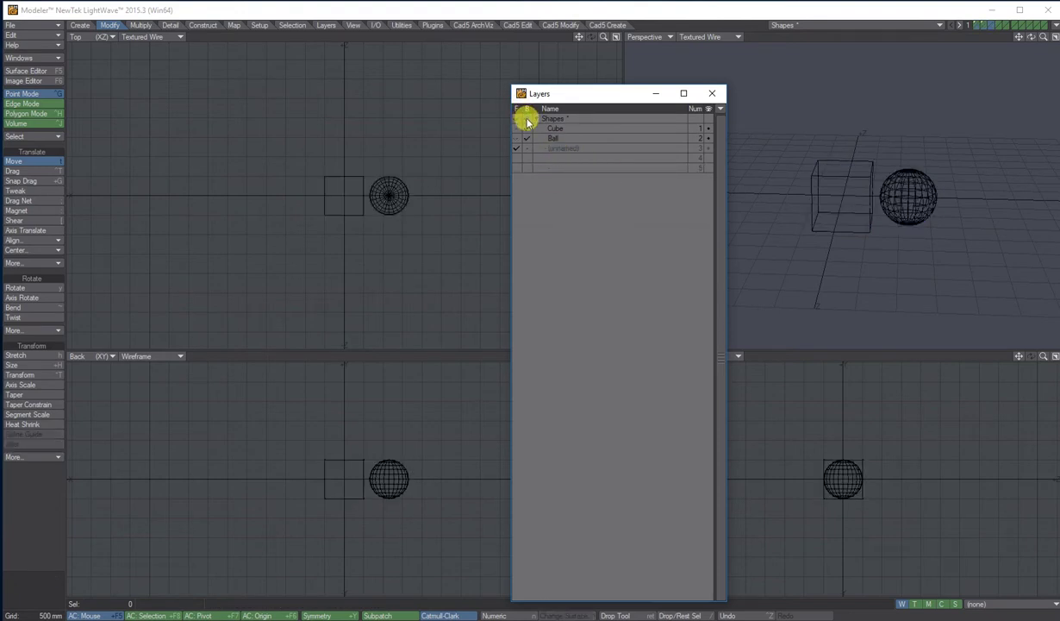
left_click(80, 25)
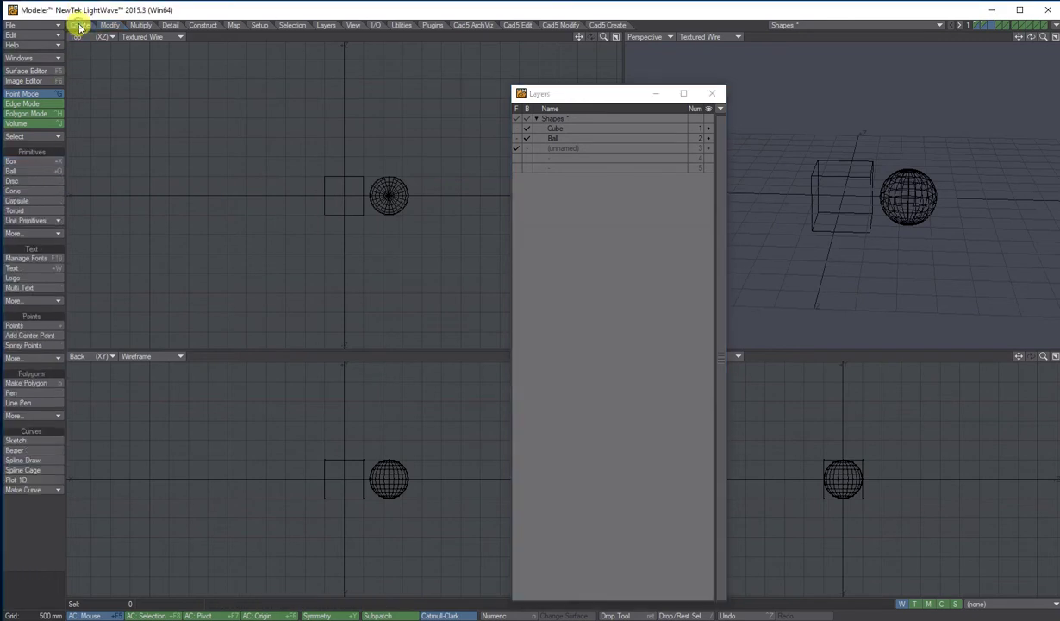
Numerically create a Y-axis disc with 24 sides, 1 segment, 500 mm radius, 1 m tall
left_click(38, 183)
key("n")
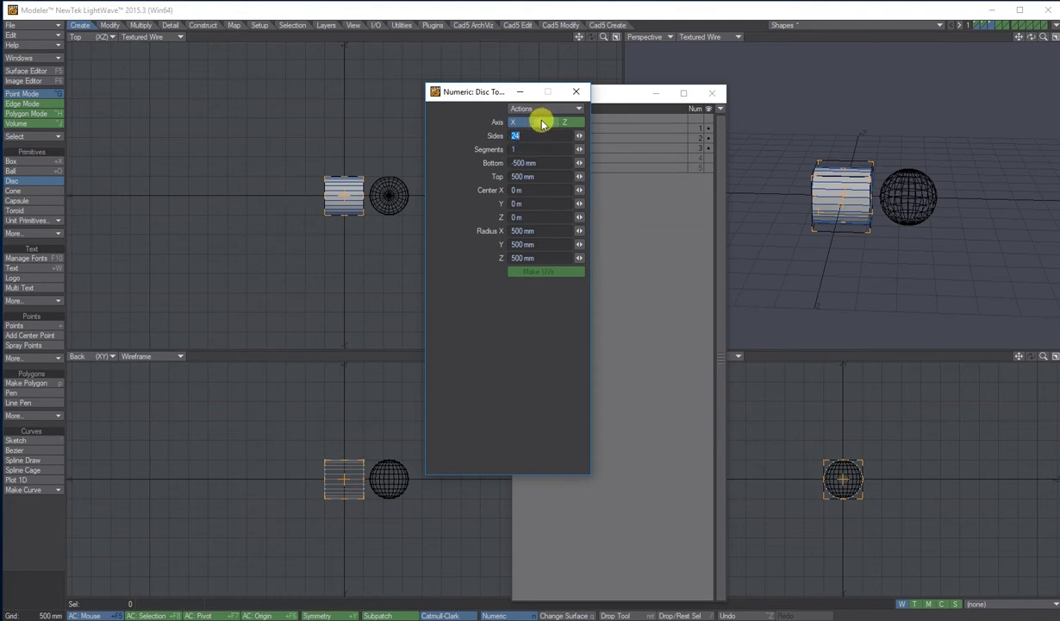
left_click(540, 122)
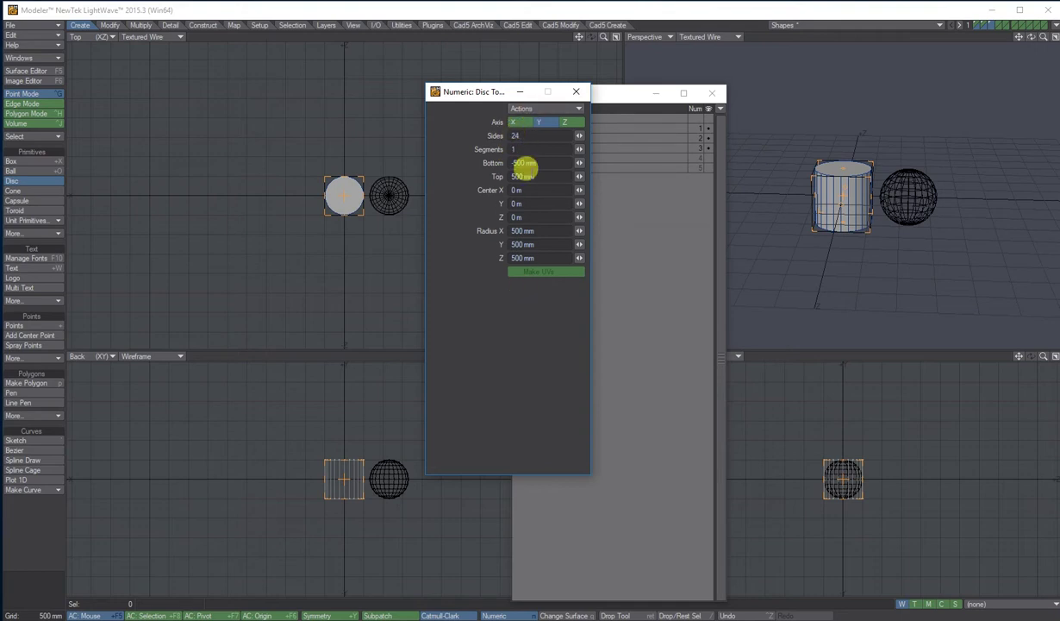
mouse_move(576, 147)
left_mouse_down()
mouse_move(568, 136)
mouse_move(578, 148)
left_mouse_up()
left_click_drag(579, 135, 579, 135)
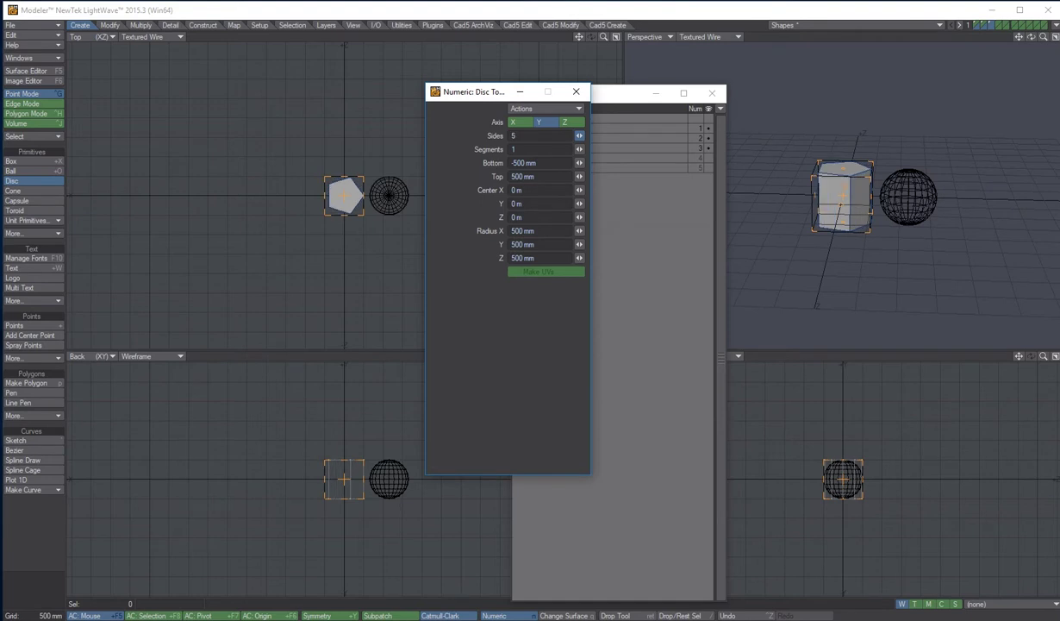
left_click_drag(580, 135, 580, 136)
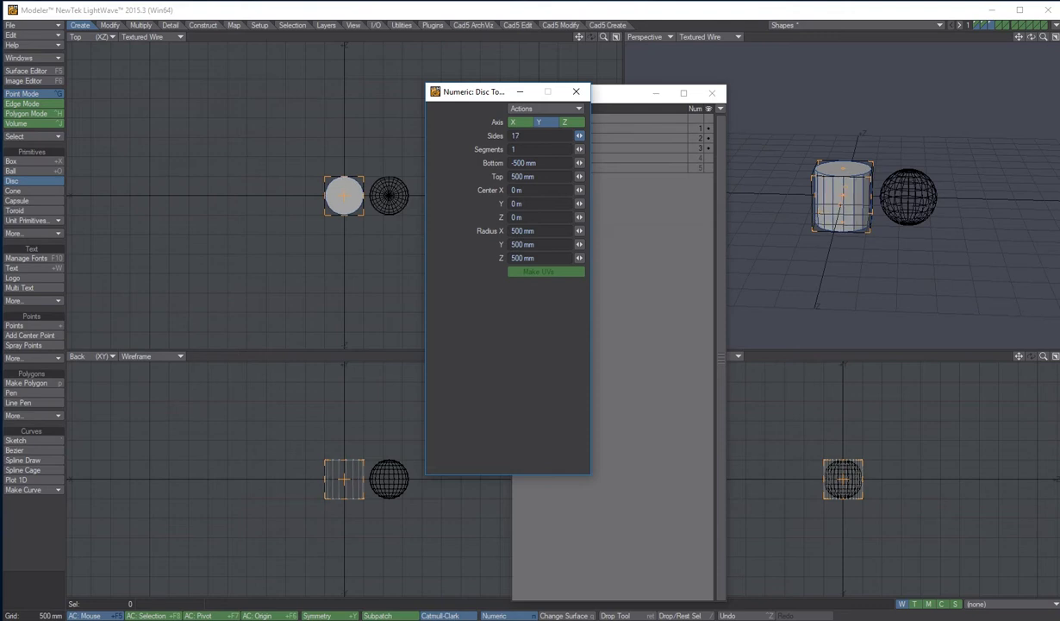
left_click(544, 135)
left_click(535, 148)
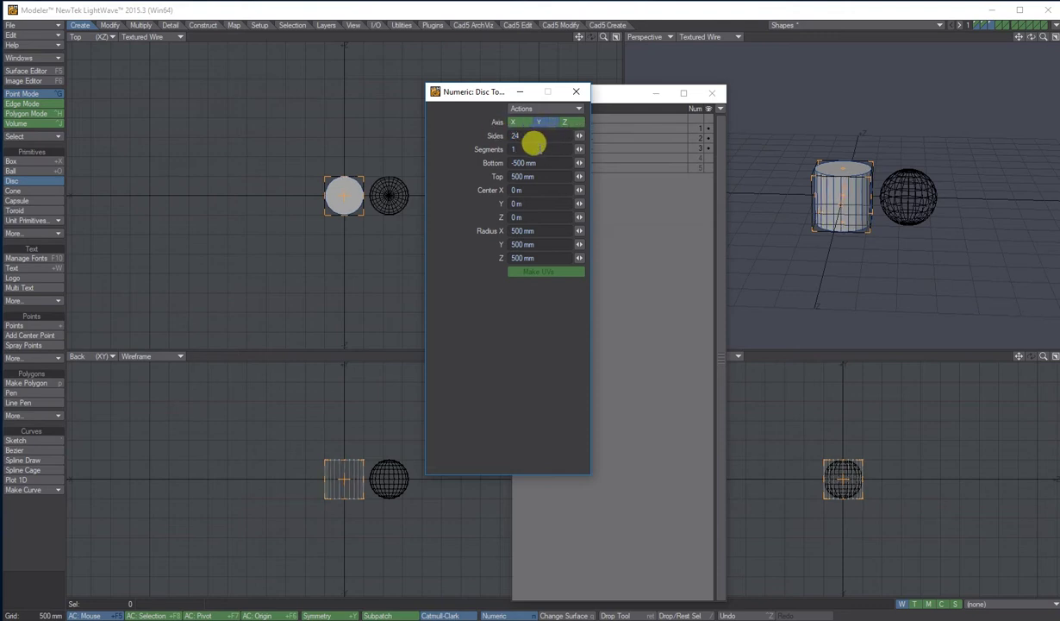
left_click(574, 94)
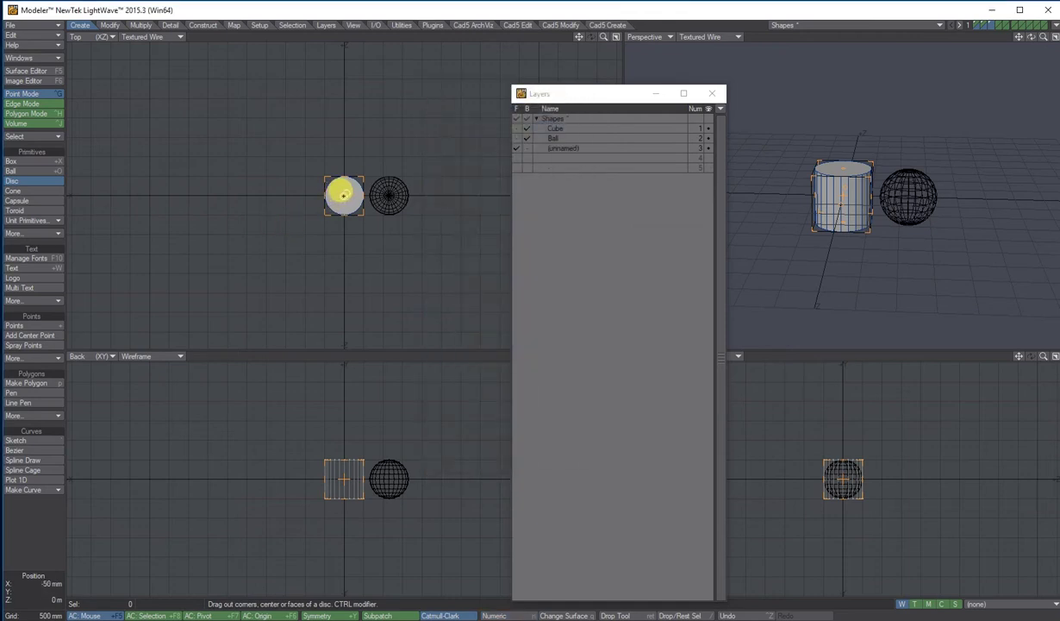
Move the disc left of the cube and name its layer 'Disc'
left_click_drag(343, 195, 293, 195)
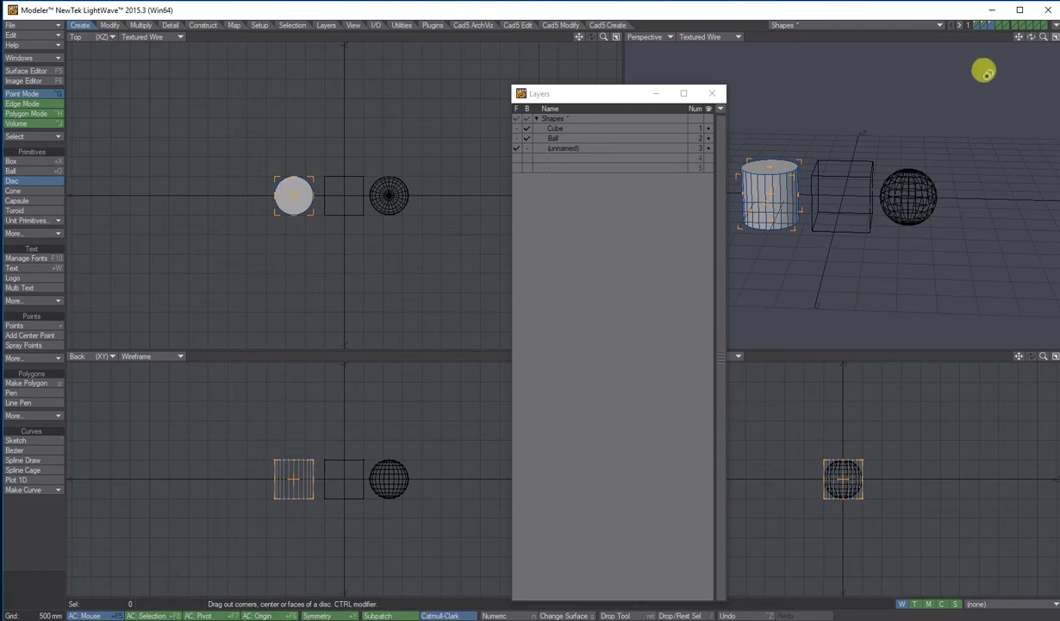
double_click(573, 148)
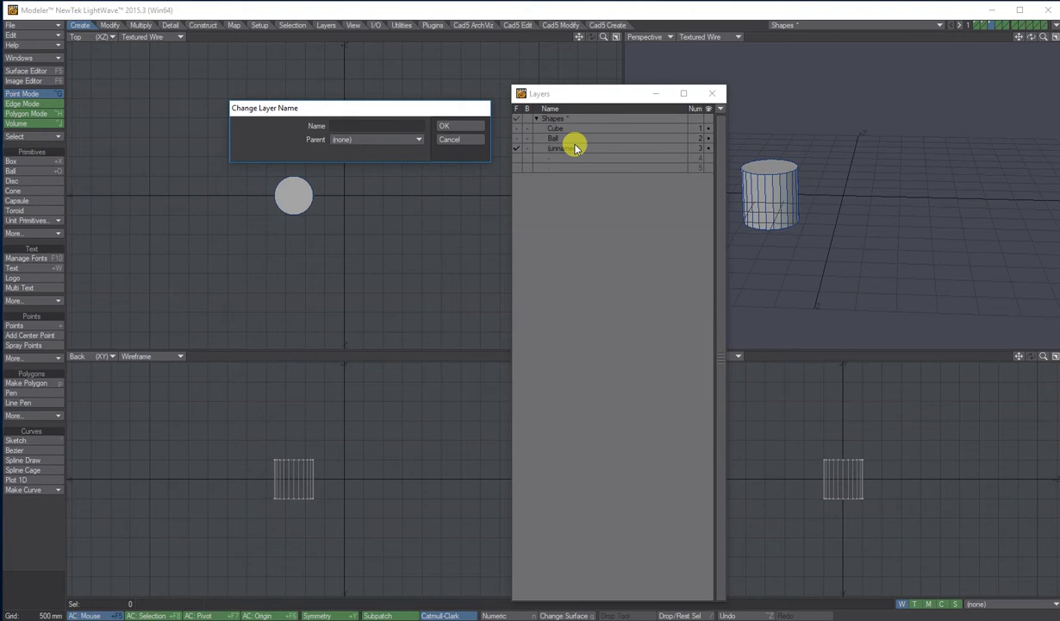
type("Disc")
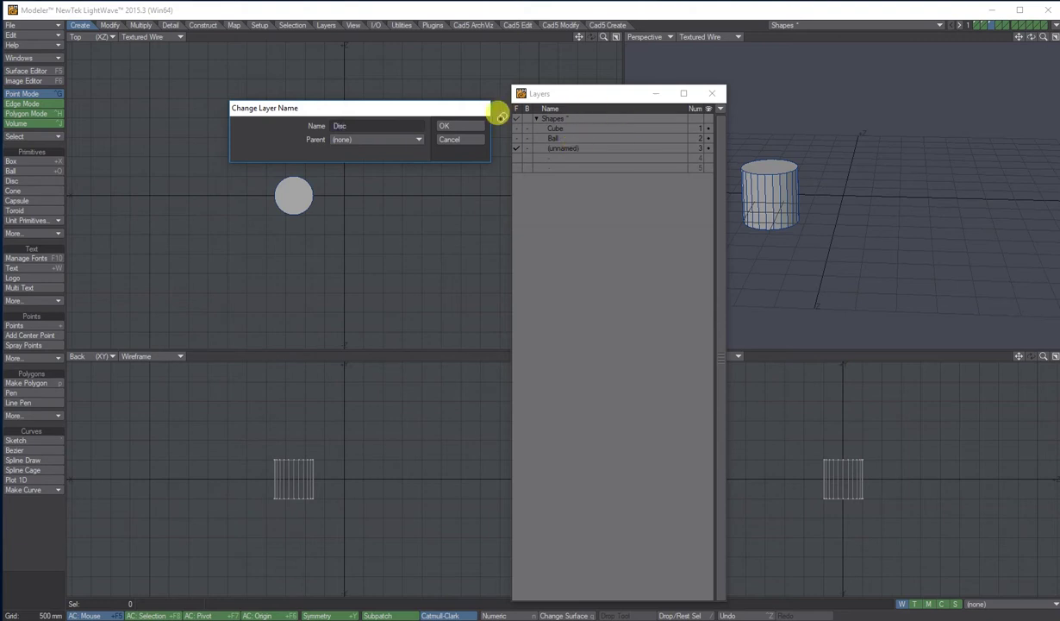
left_click(449, 126)
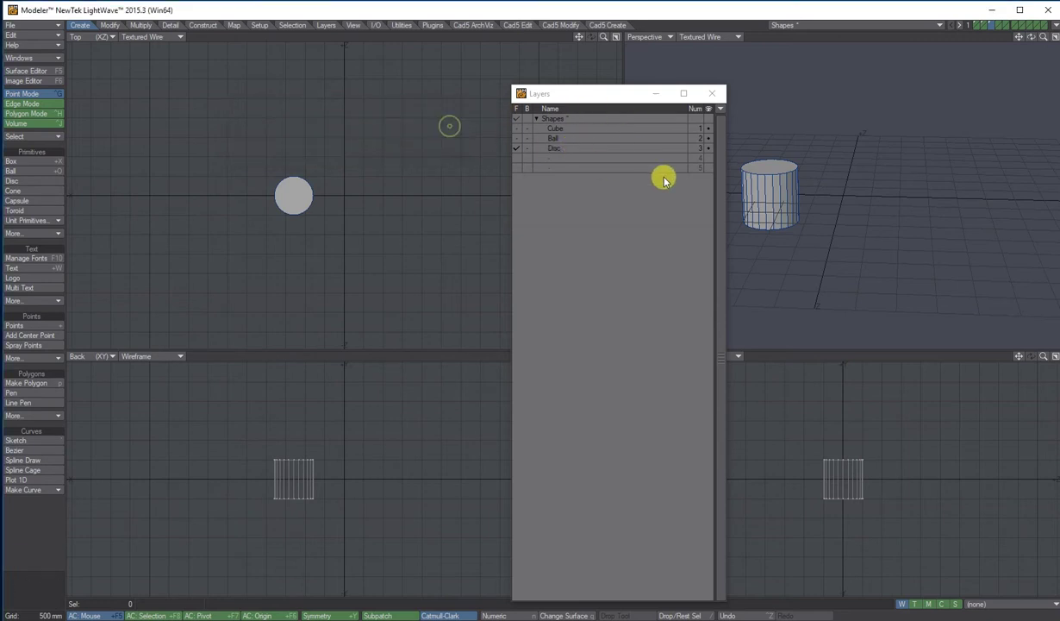
Adjust Cube and Ball layer visibility and make empty layer 4 the only working layer
left_click(517, 121)
left_click(557, 148)
left_click(528, 139)
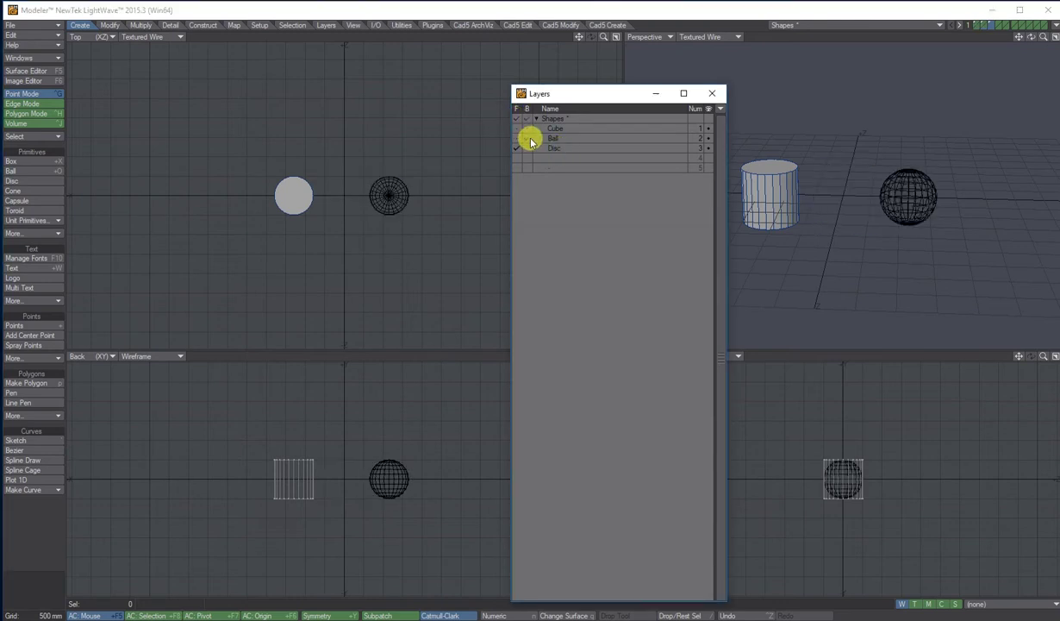
left_click(526, 130)
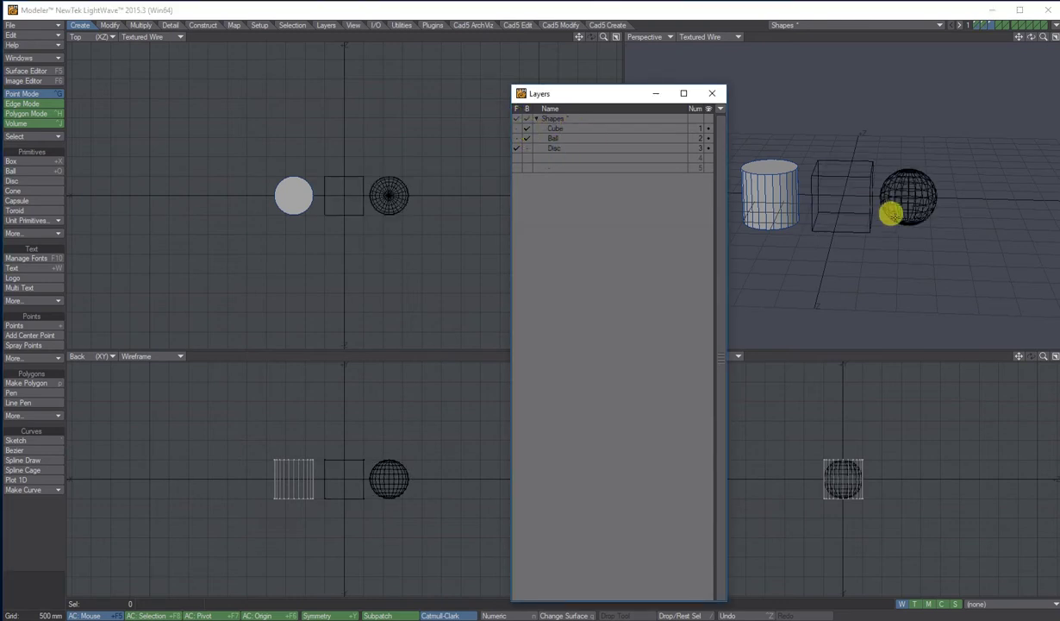
left_click(517, 129, "shift")
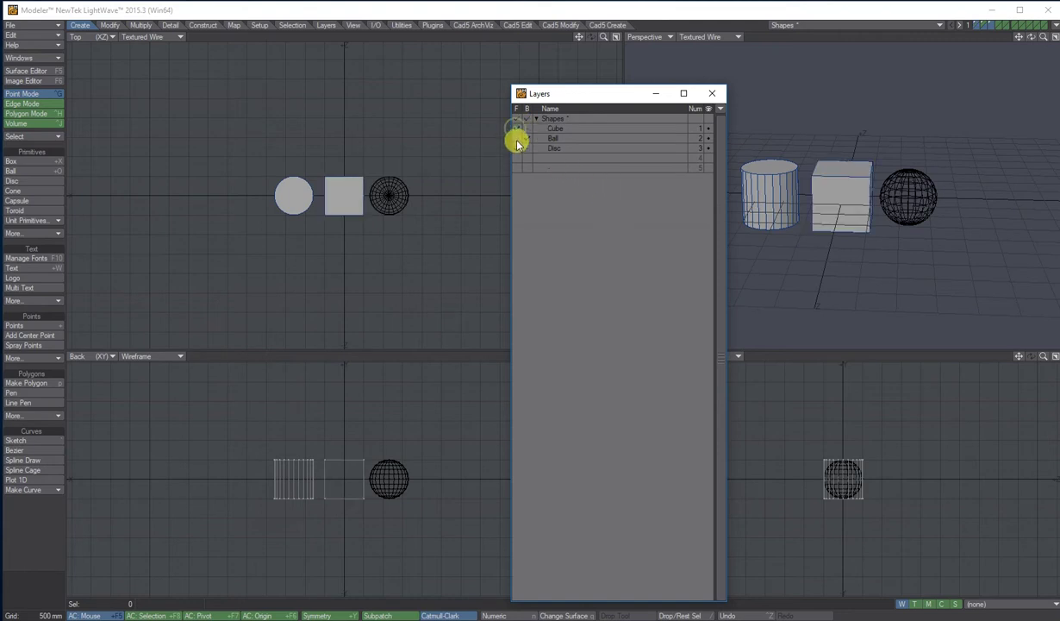
left_click(516, 138, "shift")
left_click(559, 158)
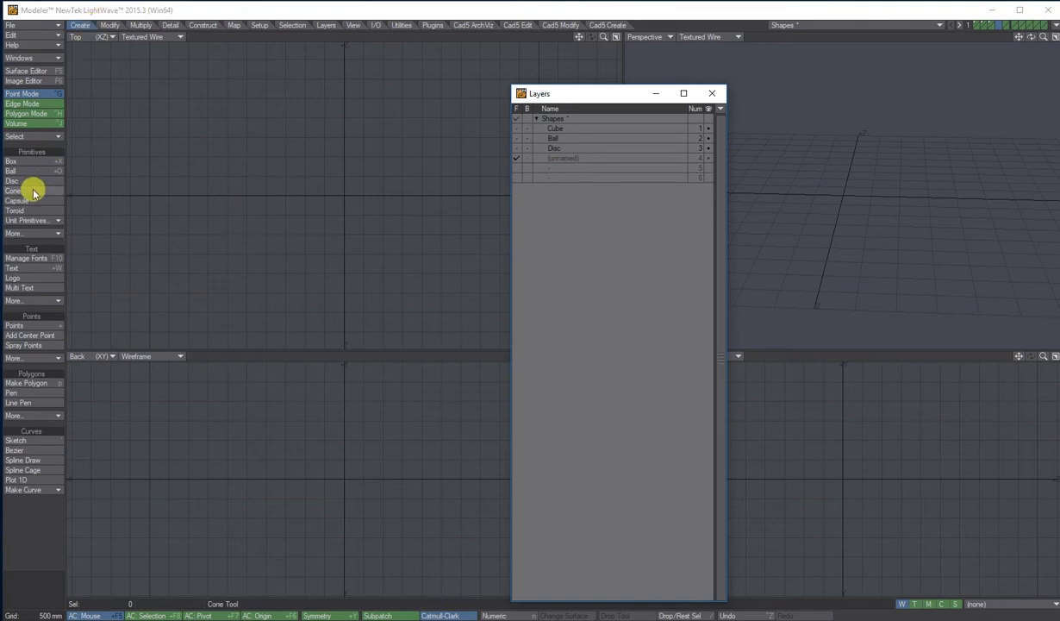
With existing shapes as background, create a Y-axis cone numerically on layer 4
left_click(526, 118)
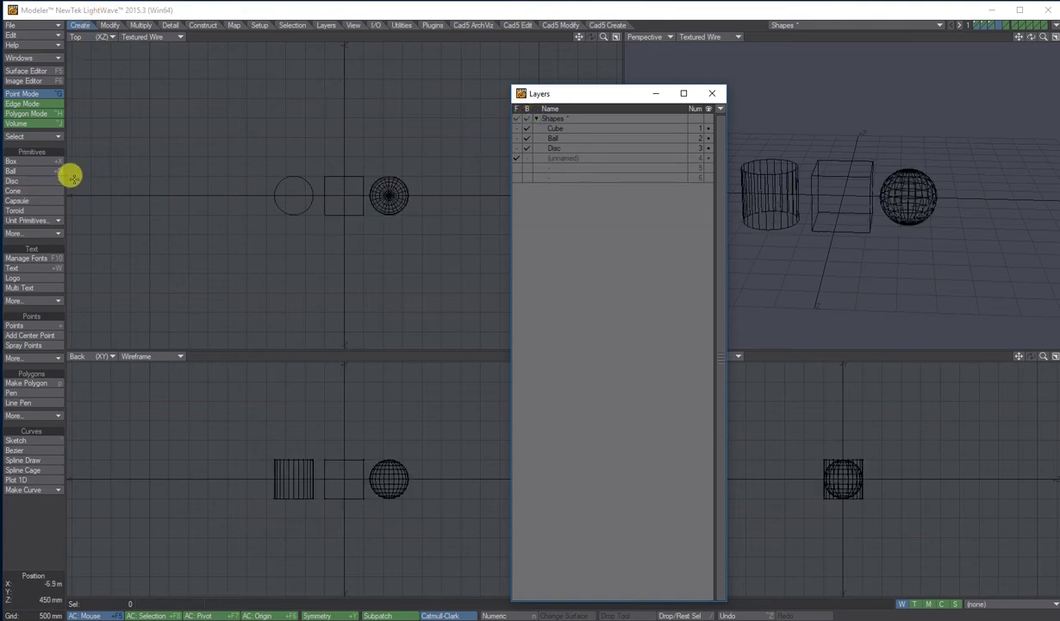
left_click(15, 191)
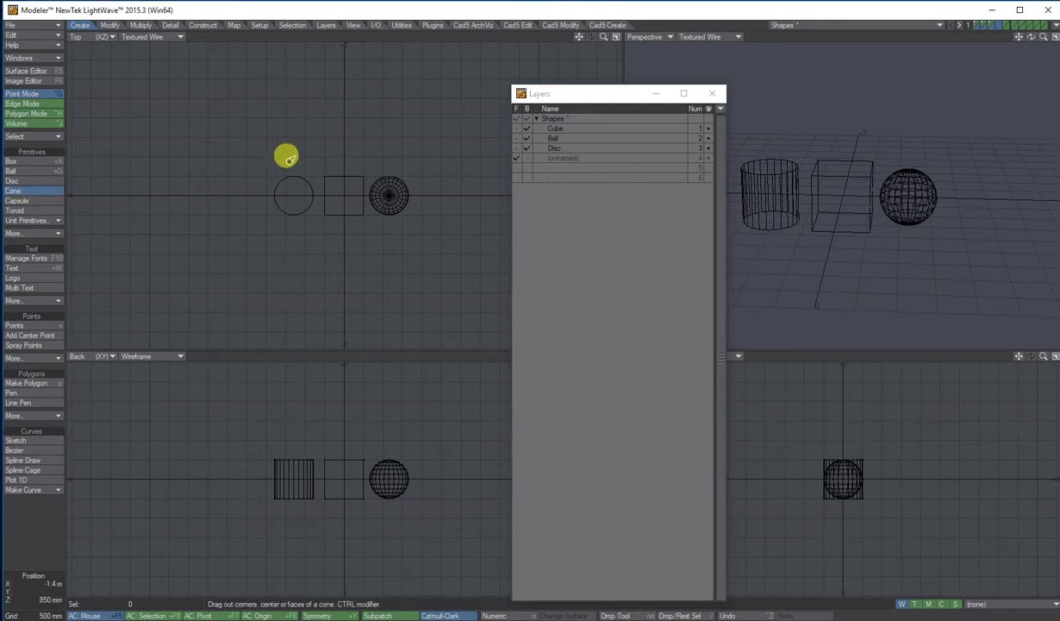
key("n")
left_click(540, 121)
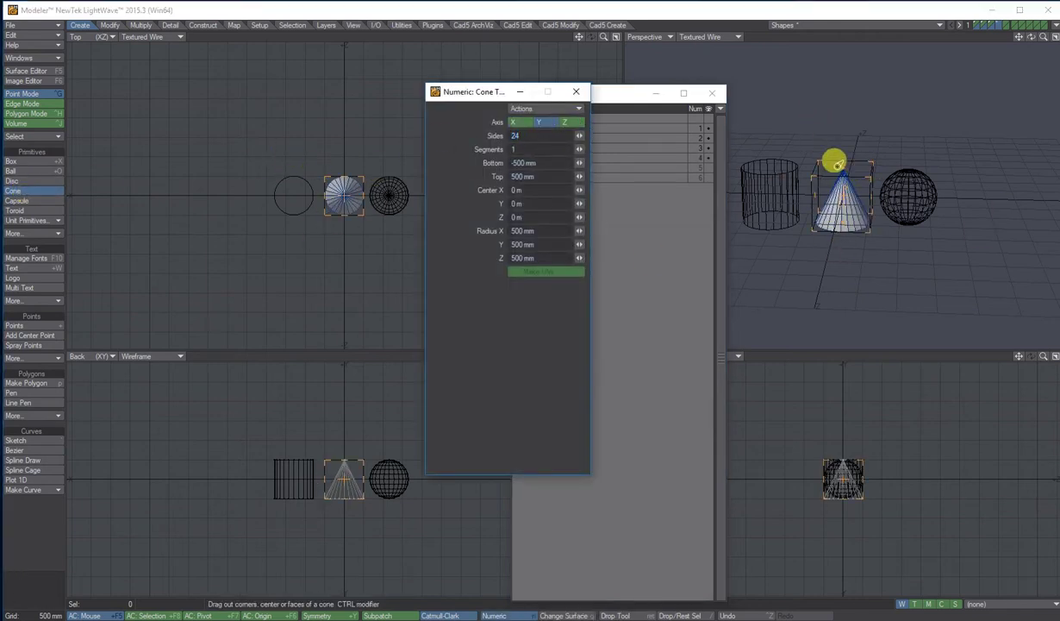
left_click(577, 92)
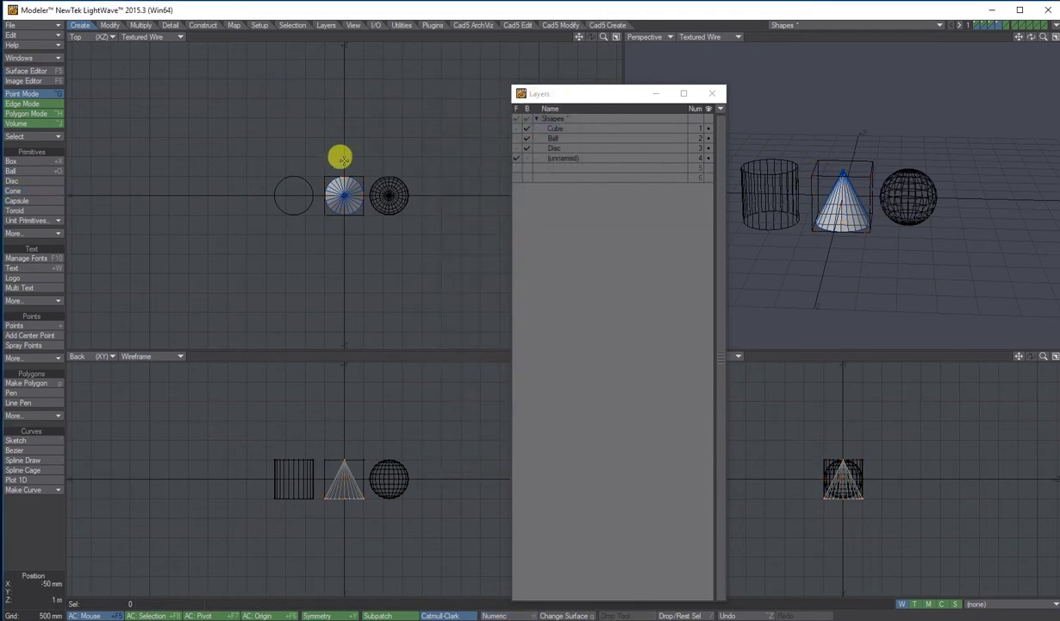
Move the cone up so it sits above the cube
left_click(109, 26)
left_click(31, 163)
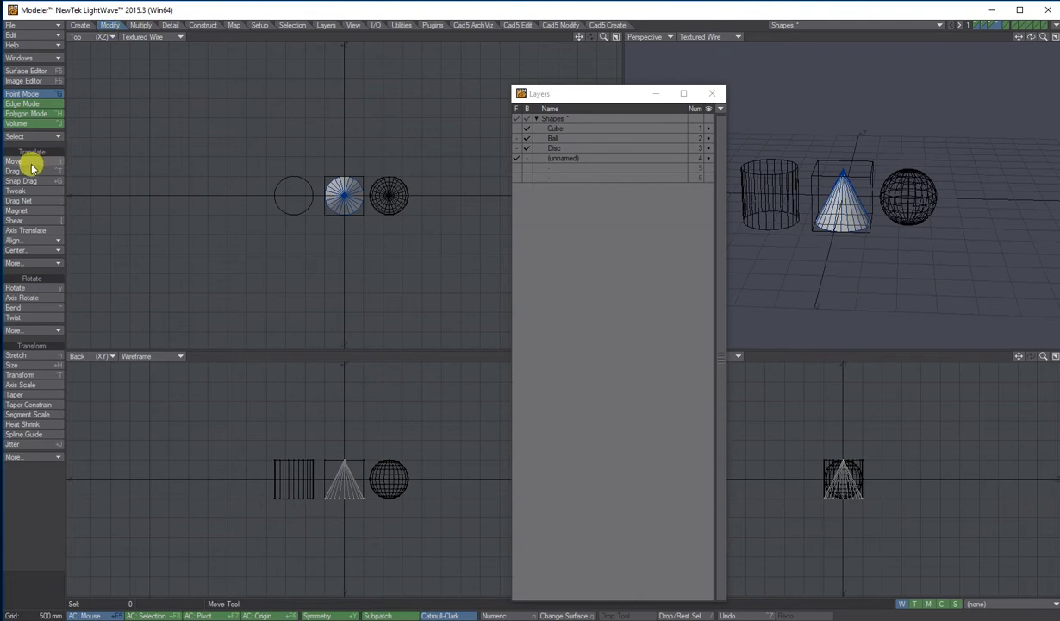
left_click_drag(356, 465, 311, 454)
left_click(309, 454)
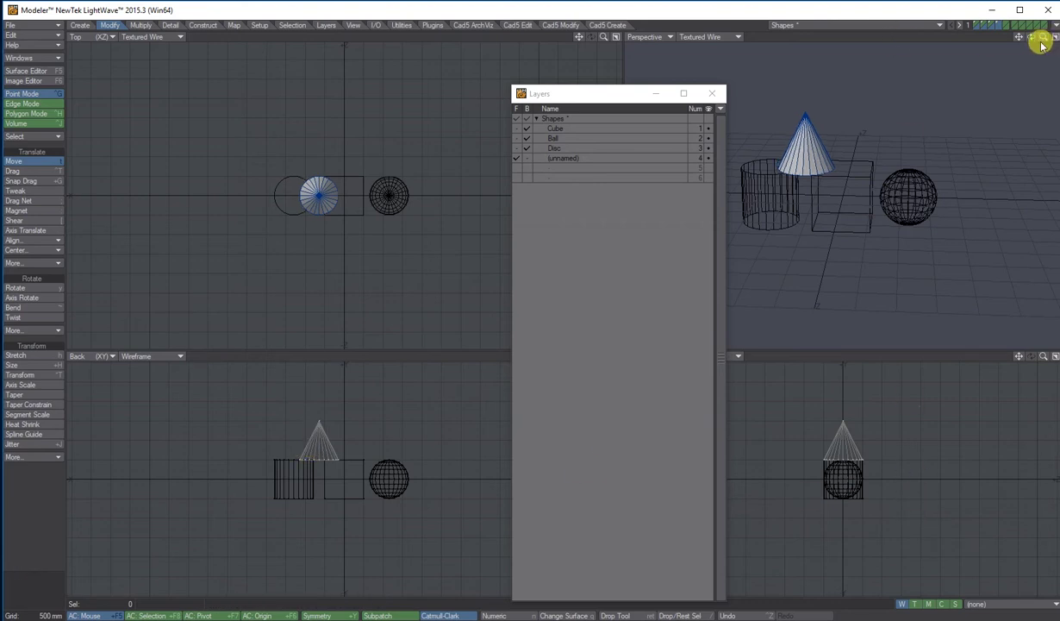
left_click_drag(1031, 37, 1025, 33)
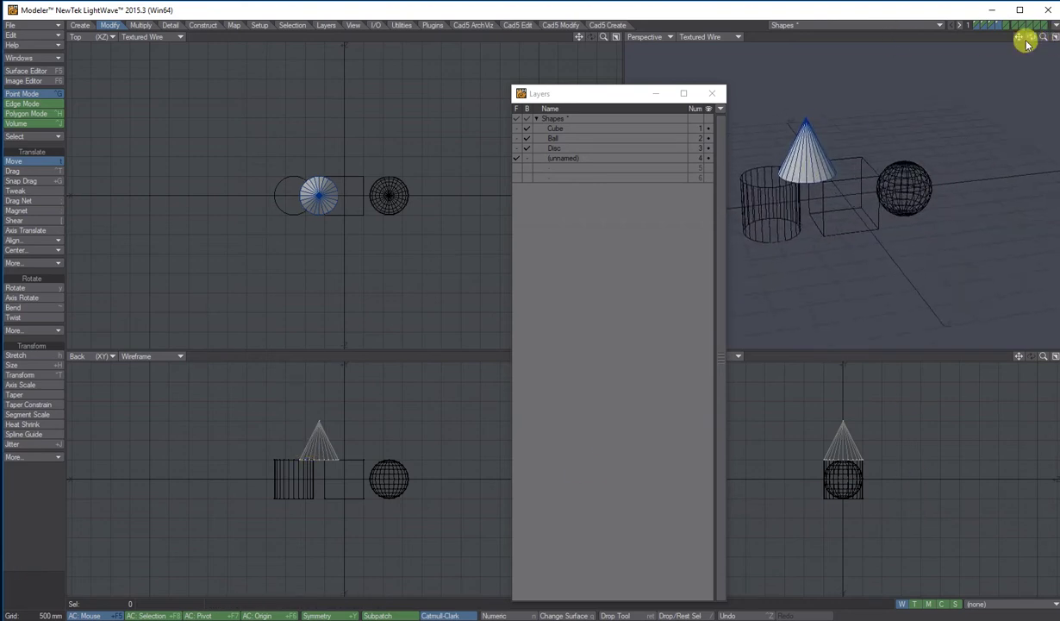
Name layer 4 'Cone' and switch to empty layer 5
double_click(558, 162)
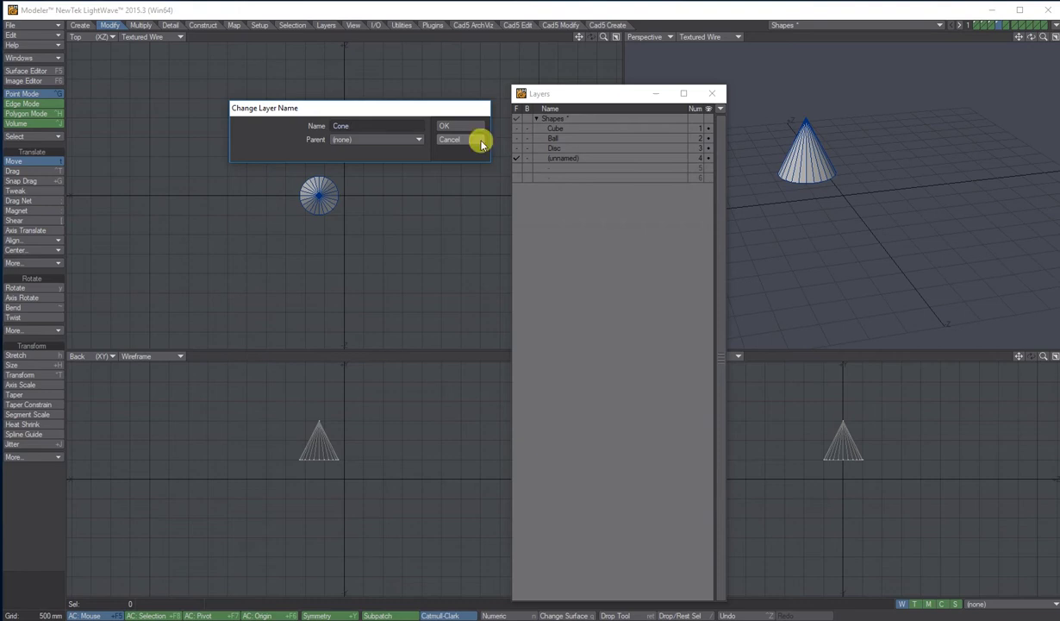
left_click(465, 126)
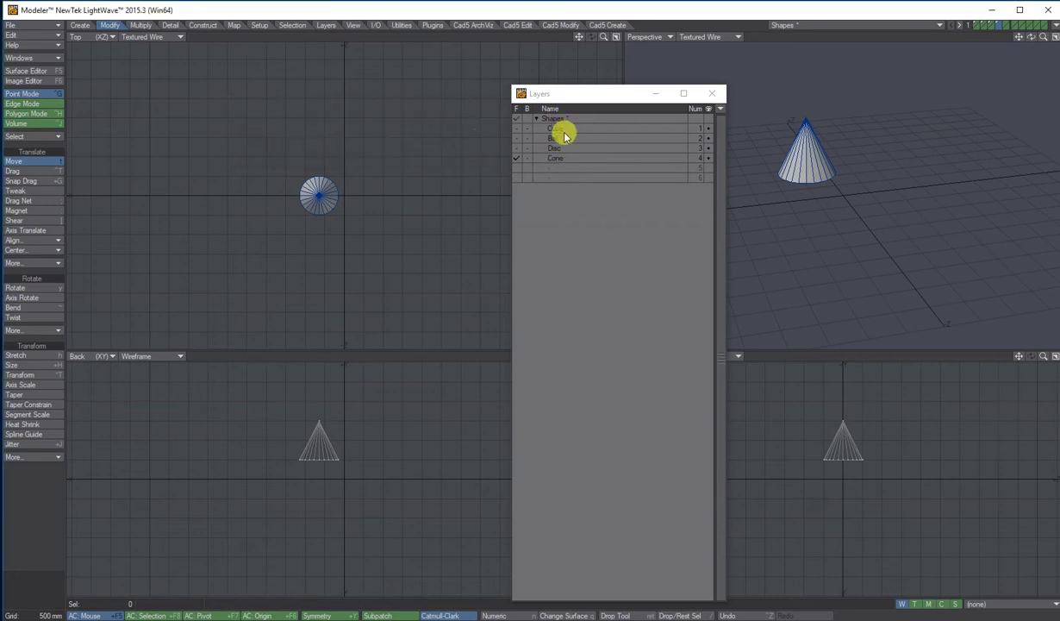
left_click(559, 167)
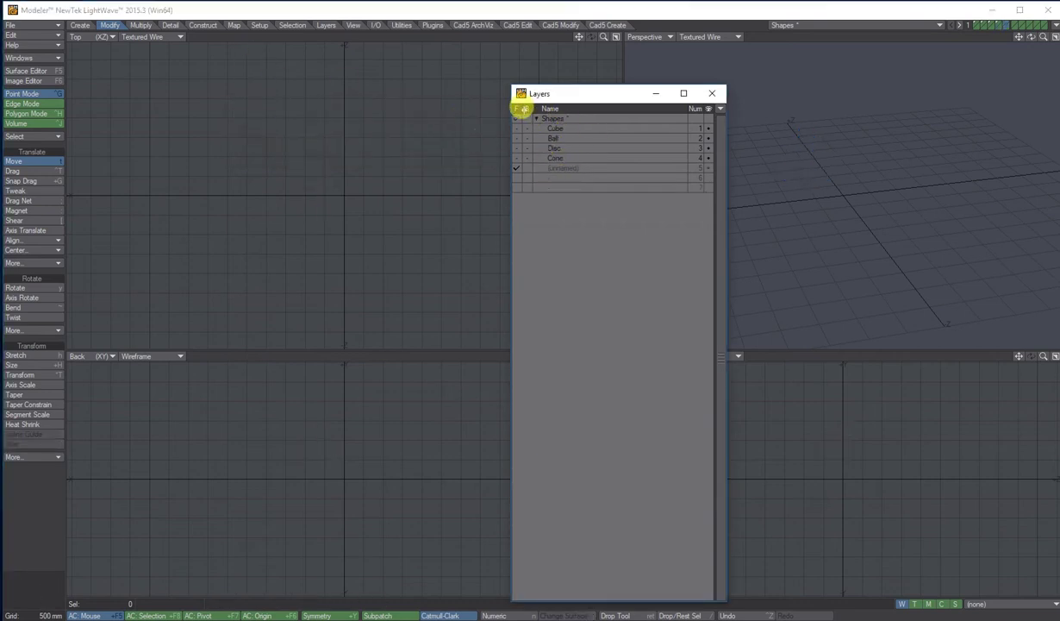
Create a 16-section Wedge ring, 500 mm tall with 500 mm inner radius, on layer 5
left_click(528, 119)
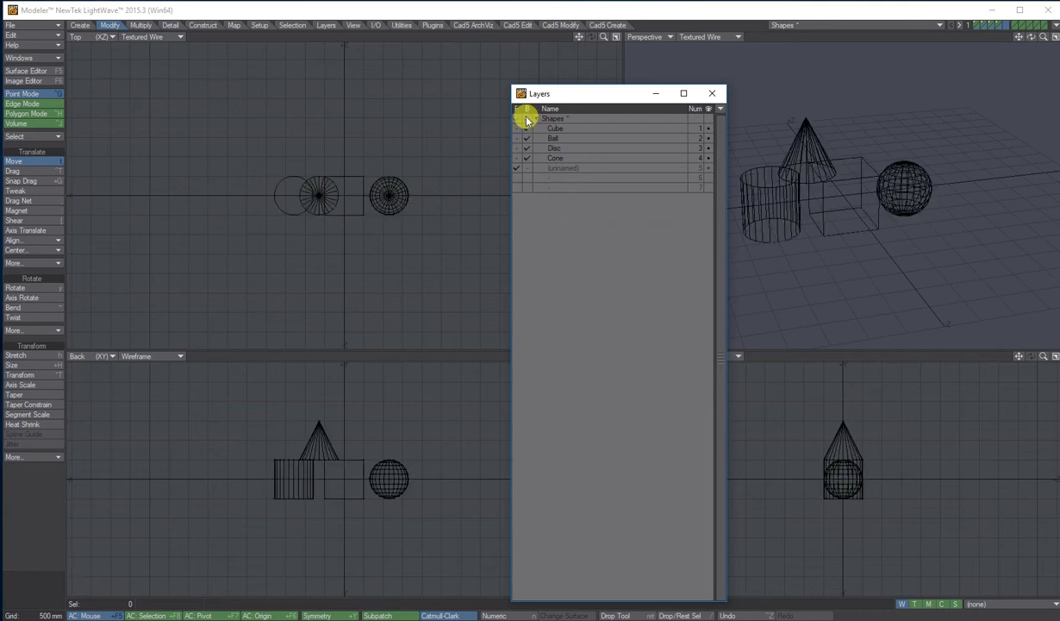
left_click(83, 26)
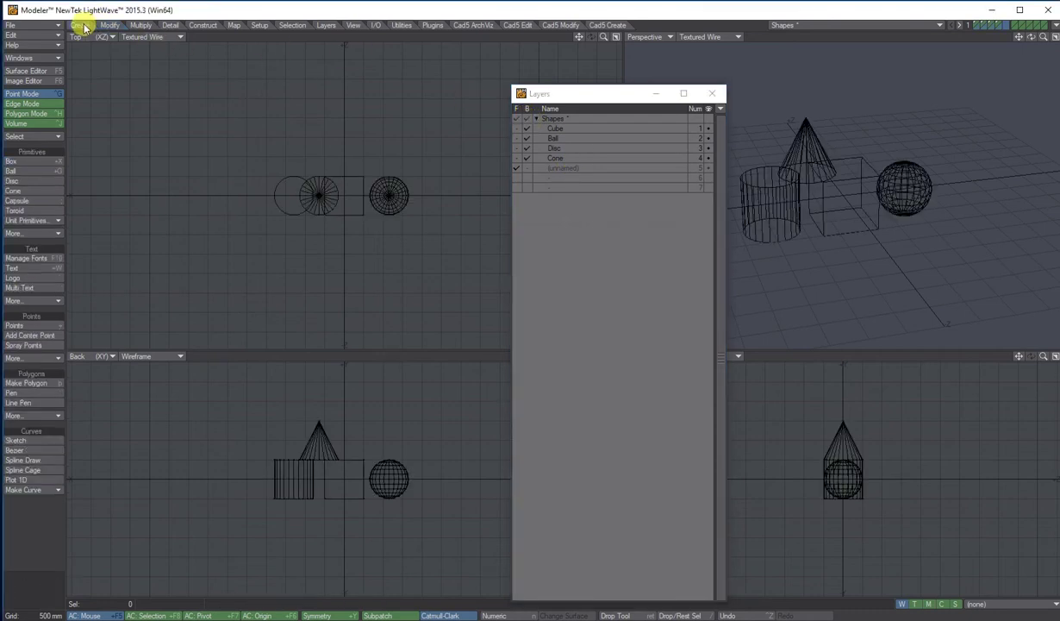
left_click(34, 200)
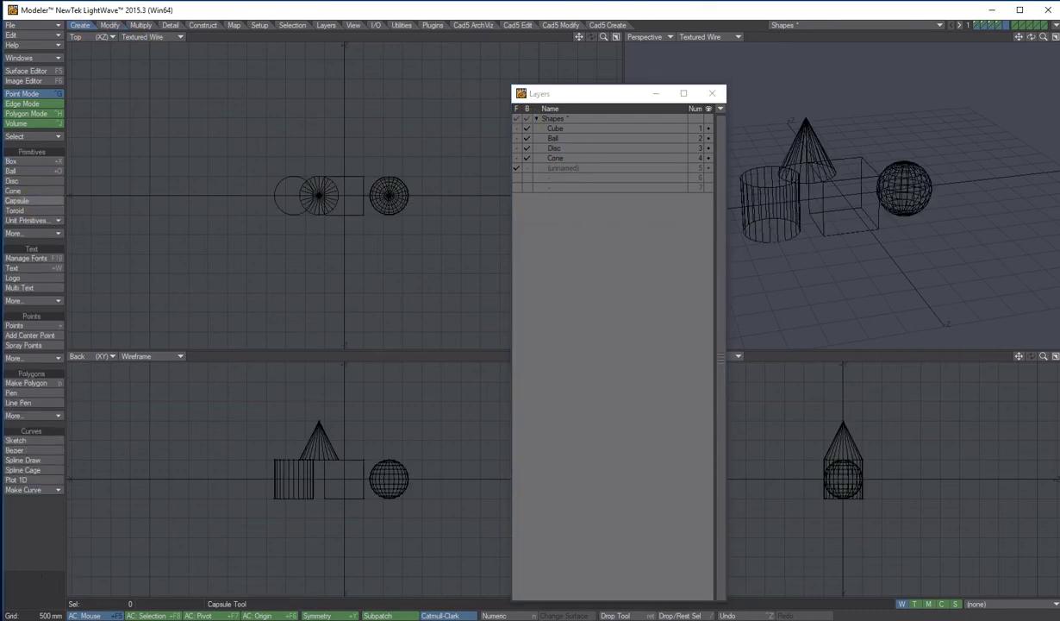
left_click(32, 201)
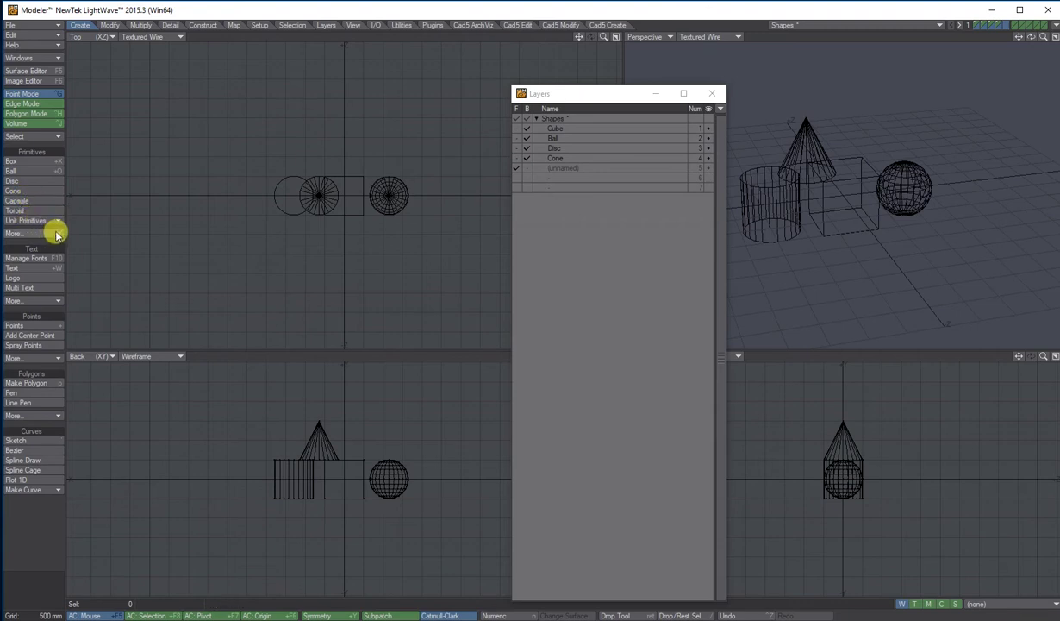
left_click(56, 234)
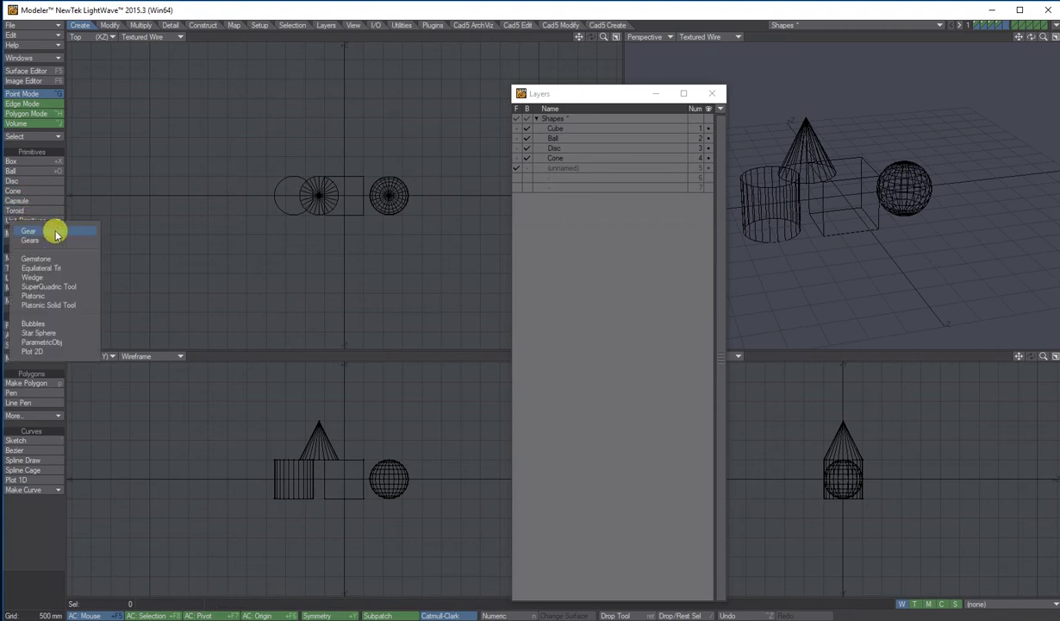
left_click(44, 279)
left_click_drag(324, 108, 212, 89)
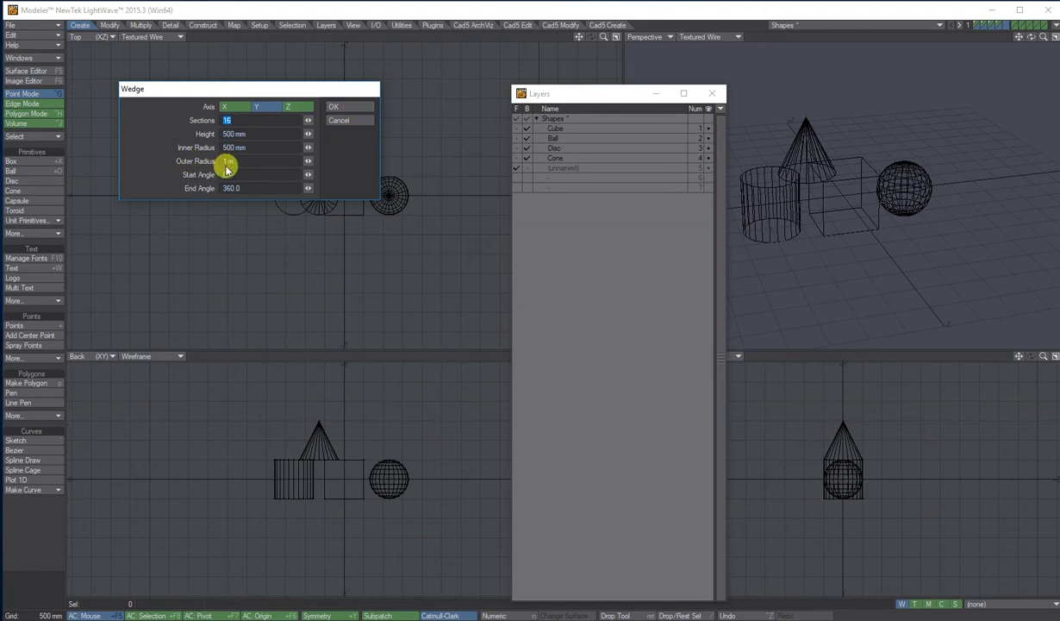
left_click(349, 105)
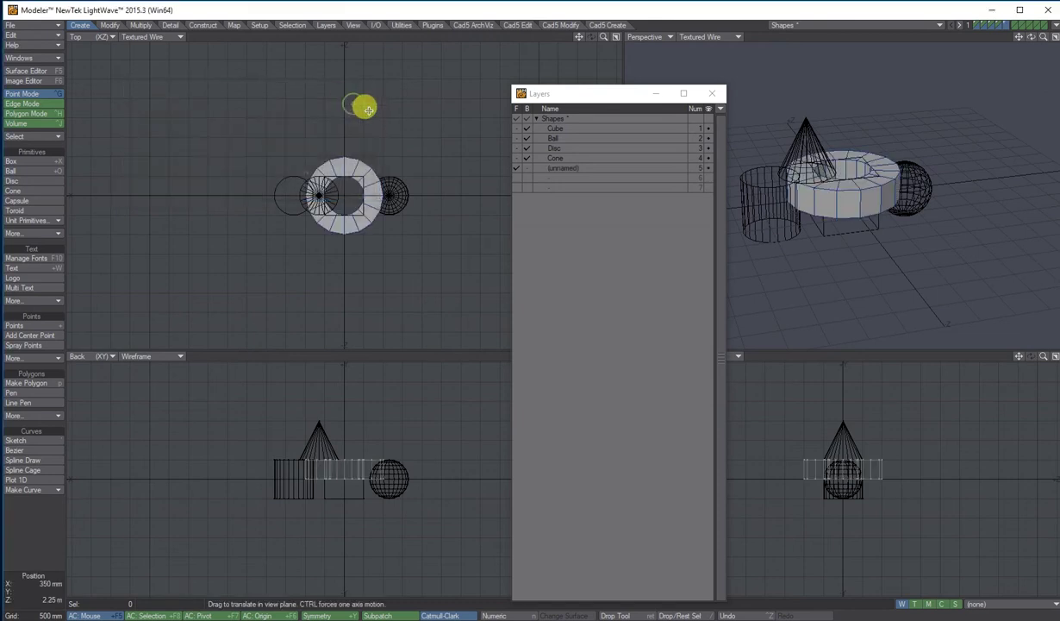
left_click_drag(1032, 42, 448, 254)
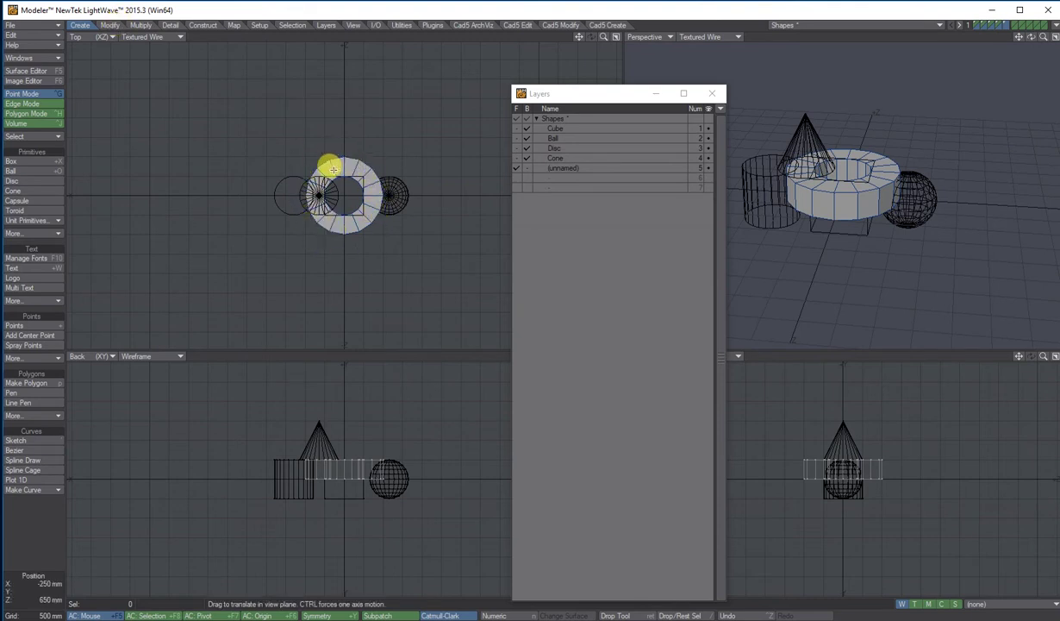
Shrink the ring to 82% and raise it up and to the right
left_click(112, 25)
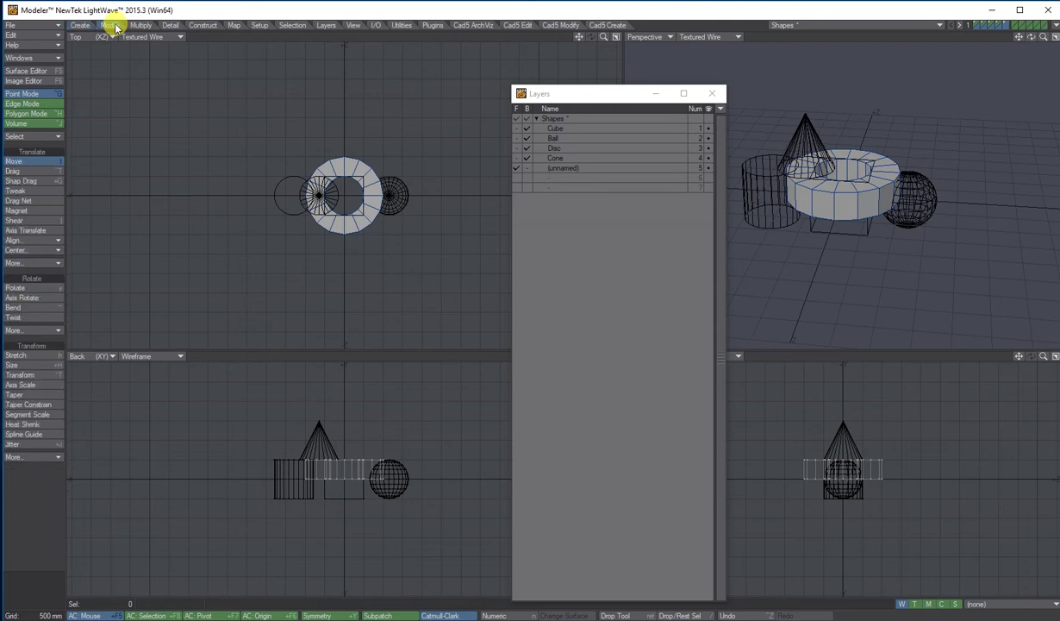
left_click(23, 365)
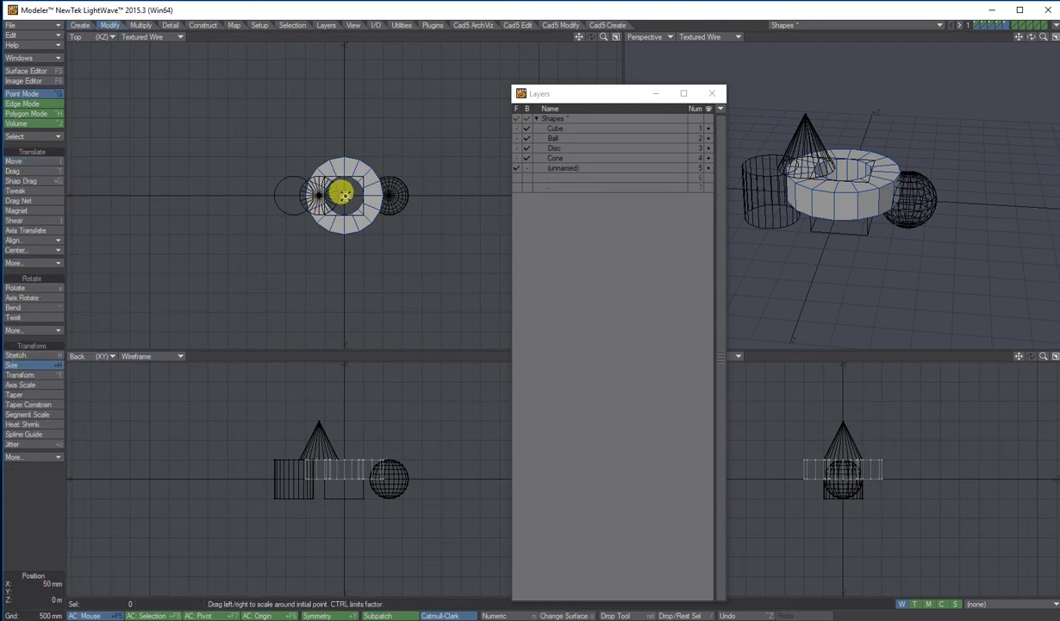
left_click_drag(340, 190, 291, 198)
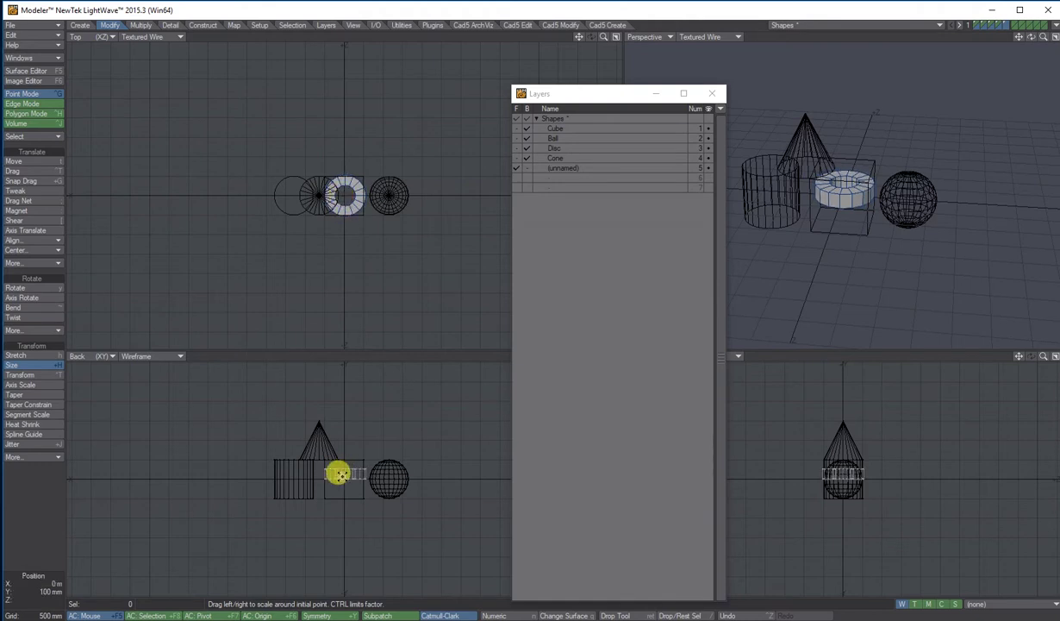
left_click(48, 162)
left_click_drag(334, 466, 355, 433)
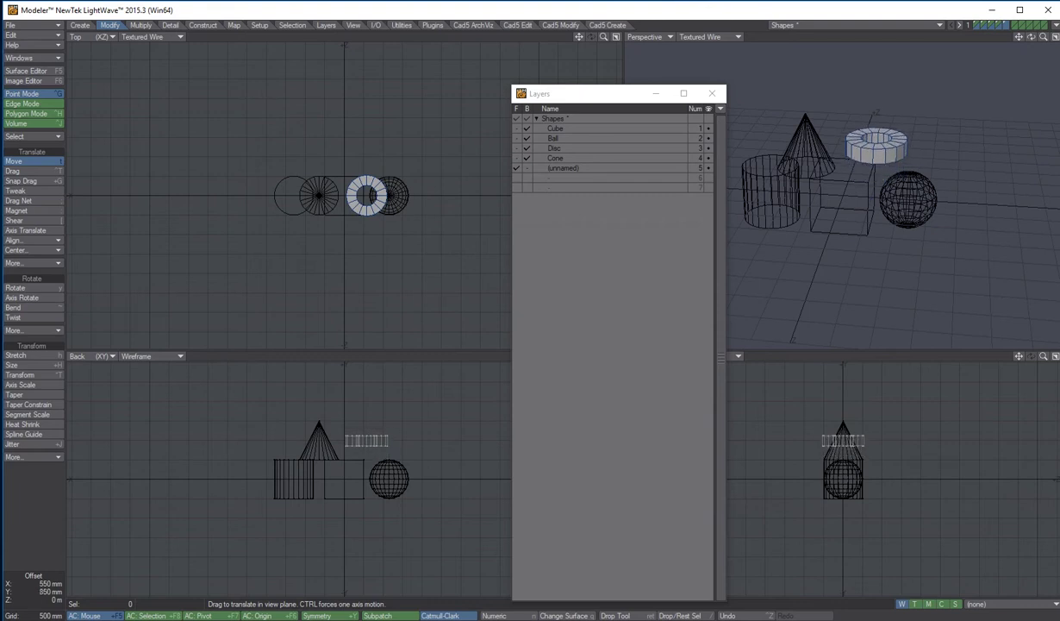
Tilt the ring to about -51 degrees
left_click(25, 289)
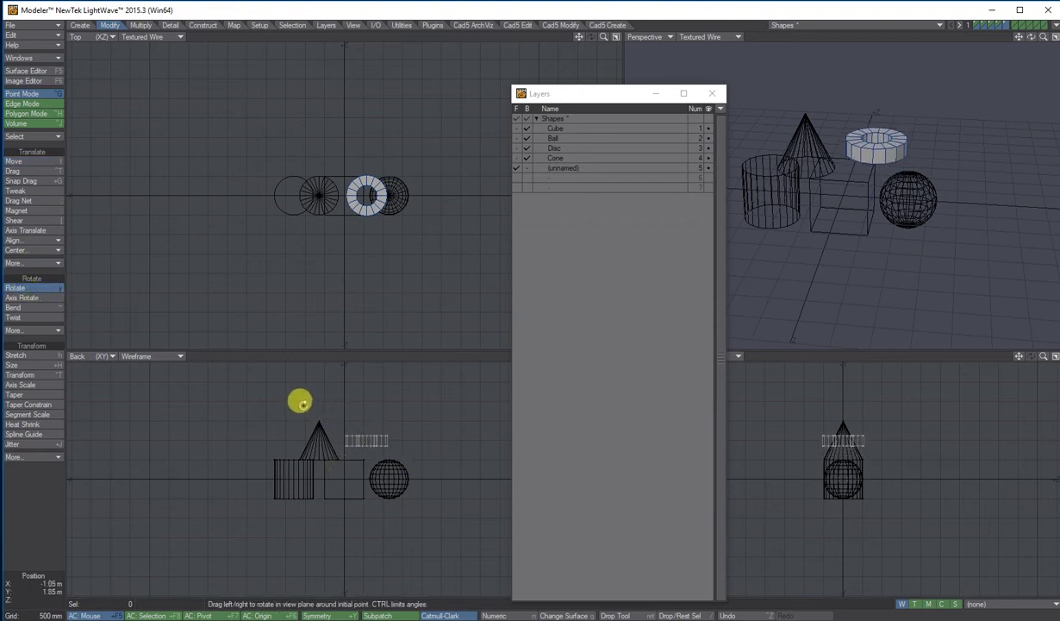
left_click_drag(301, 398, 303, 405)
key("ctrl+z")
left_click(99, 489)
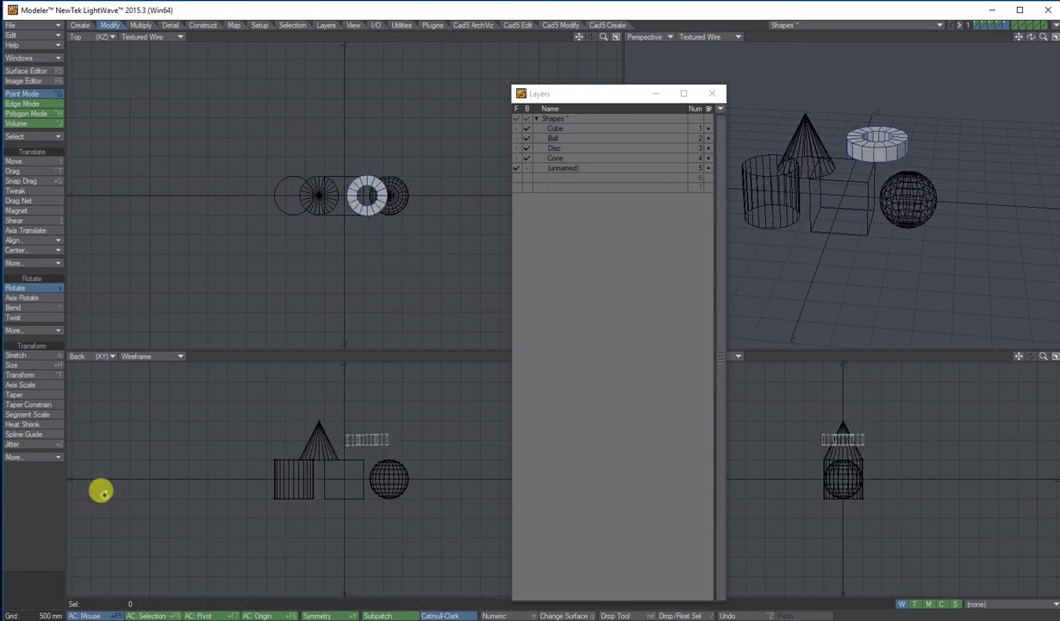
left_click(356, 438)
mouse_move(356, 438)
left_mouse_down()
mouse_move(314, 438)
mouse_move(352, 441)
left_mouse_up()
key("t")
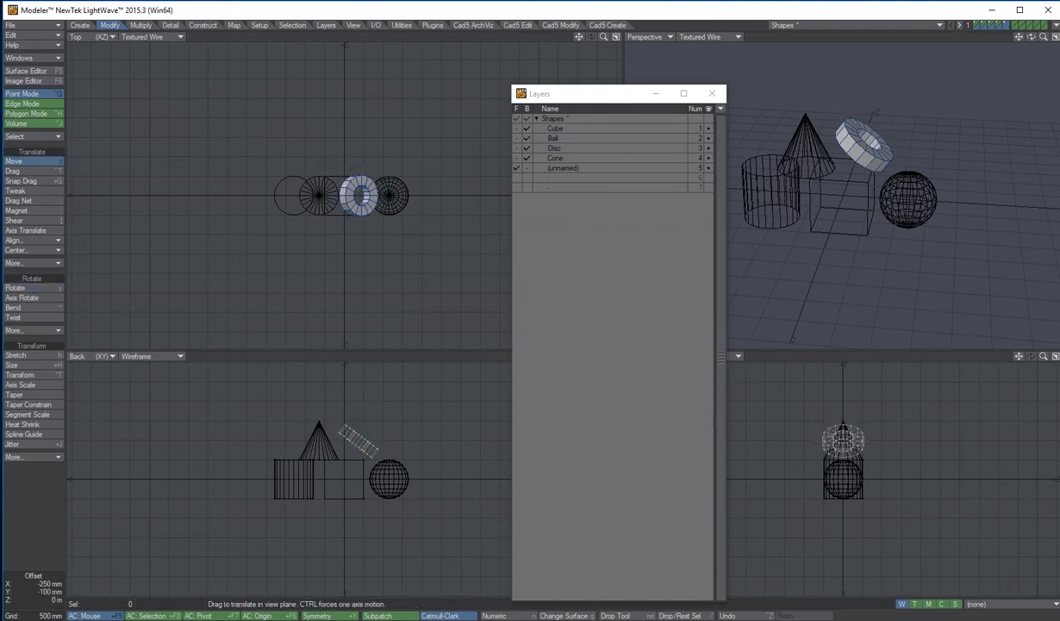
Enlarge the ring to 136% and lower it by 350 mm
left_click(38, 365)
left_click_drag(356, 185, 411, 186)
left_click(38, 162)
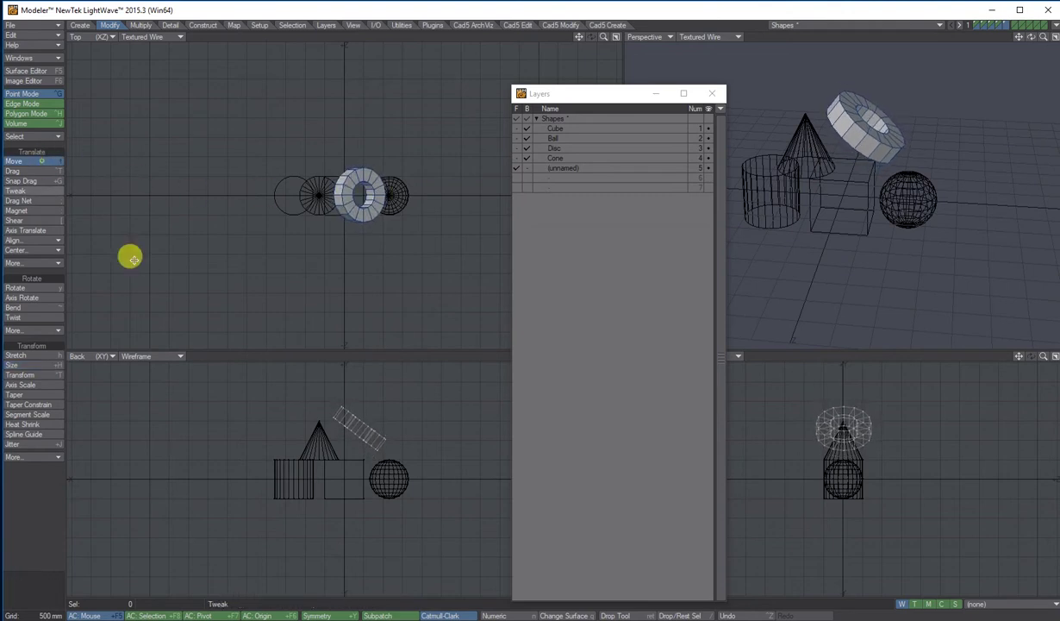
left_click_drag(365, 414, 342, 428)
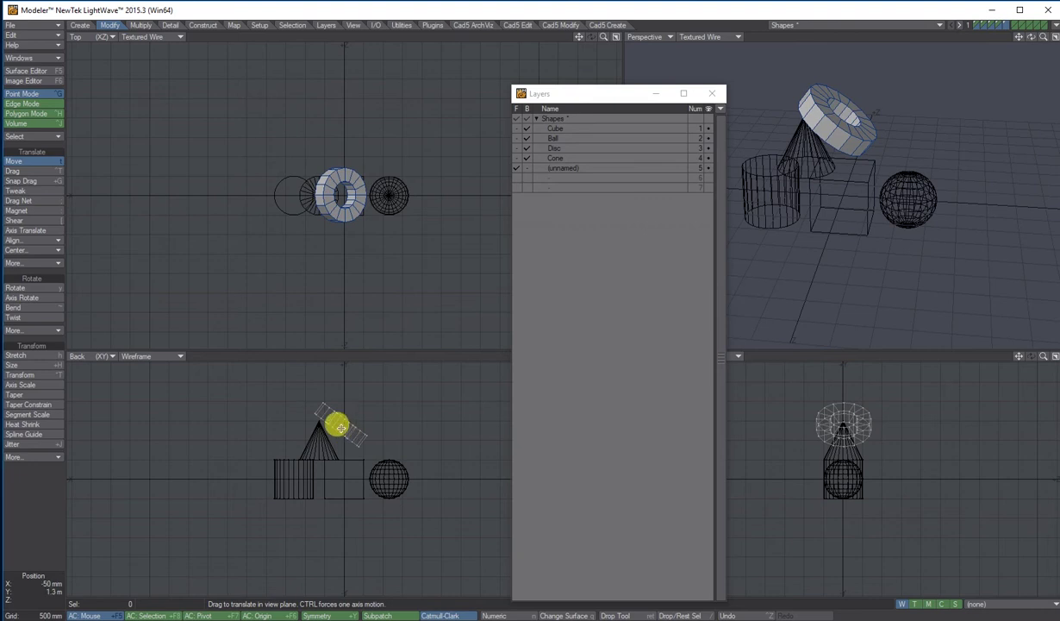
Tilt the ring to a shallower angle so it rests against the cone
left_click(33, 287)
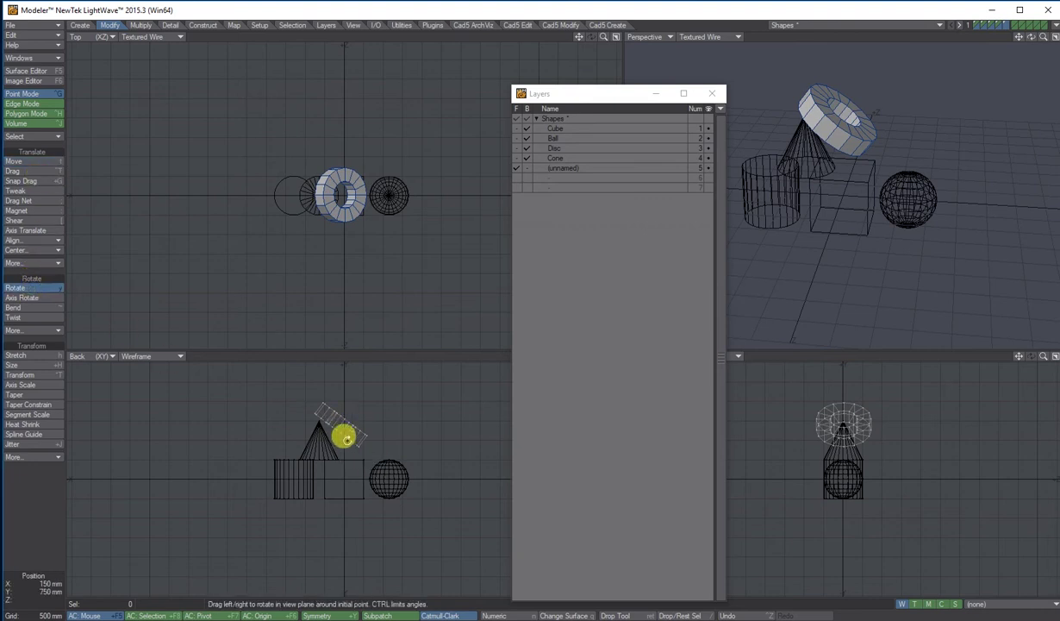
mouse_move(344, 438)
left_mouse_down()
mouse_move(341, 423)
mouse_move(359, 442)
left_mouse_up()
key("t")
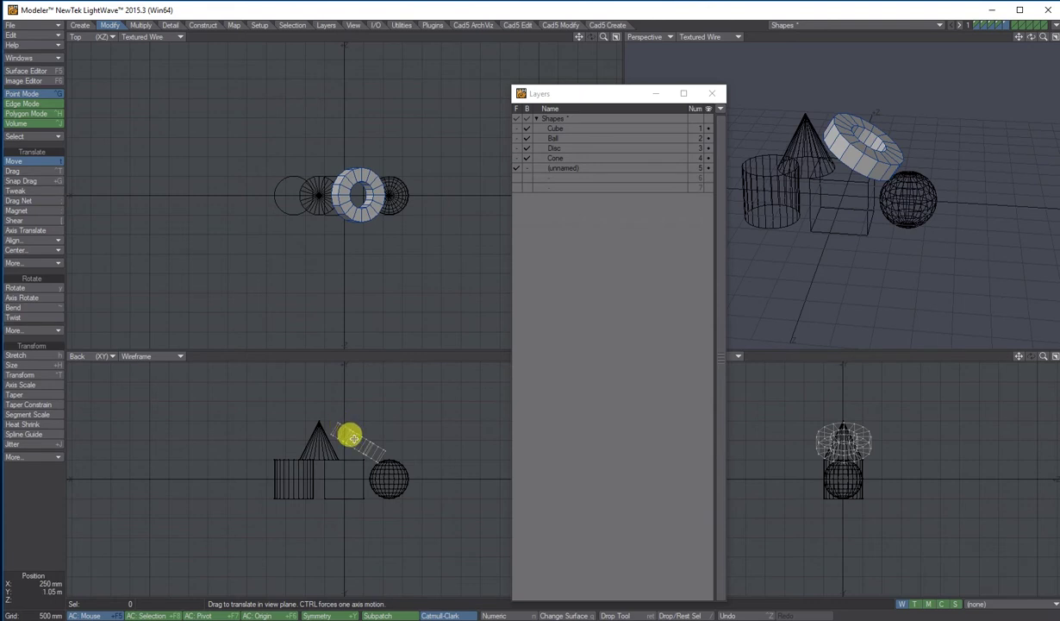
key("y")
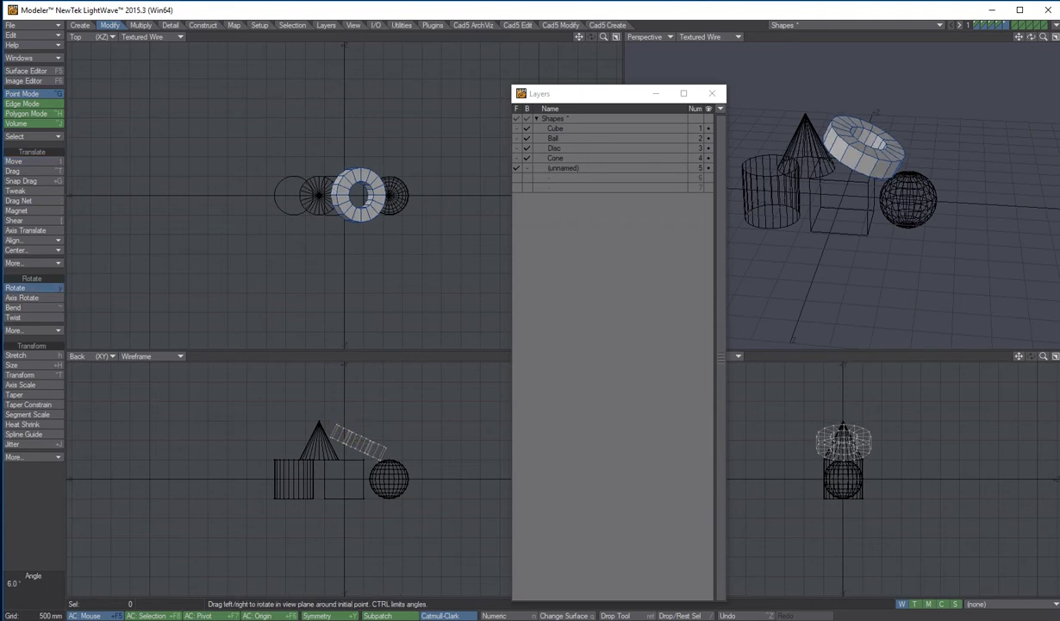
left_click(340, 420)
key("t")
left_click(341, 419)
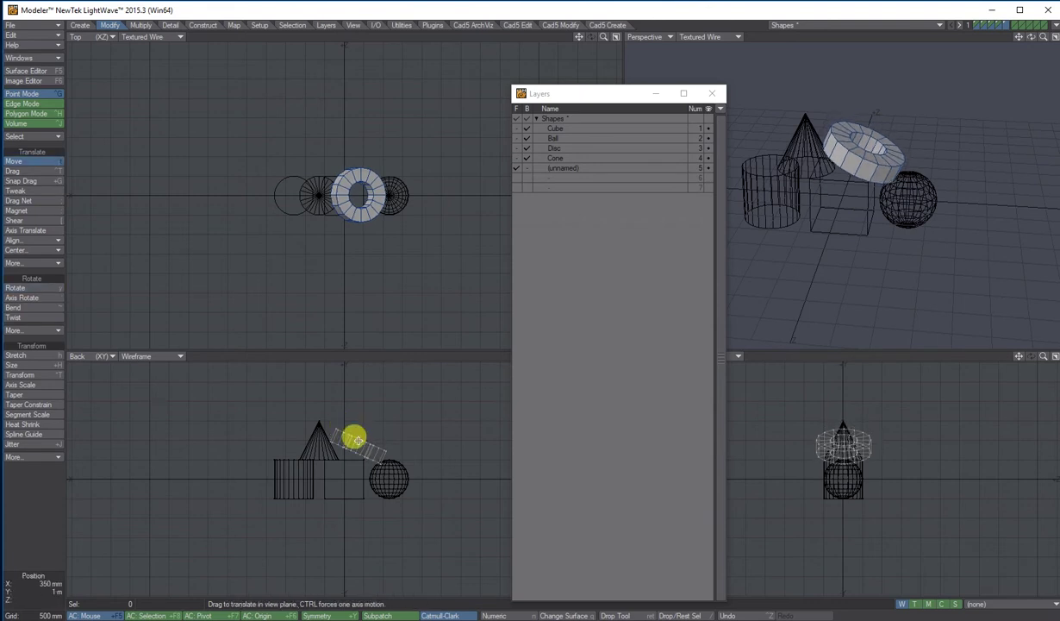
left_click(560, 168)
Name layer 5 'Wedge' and make empty layer 6 the working layer with others as background
double_click(560, 168)
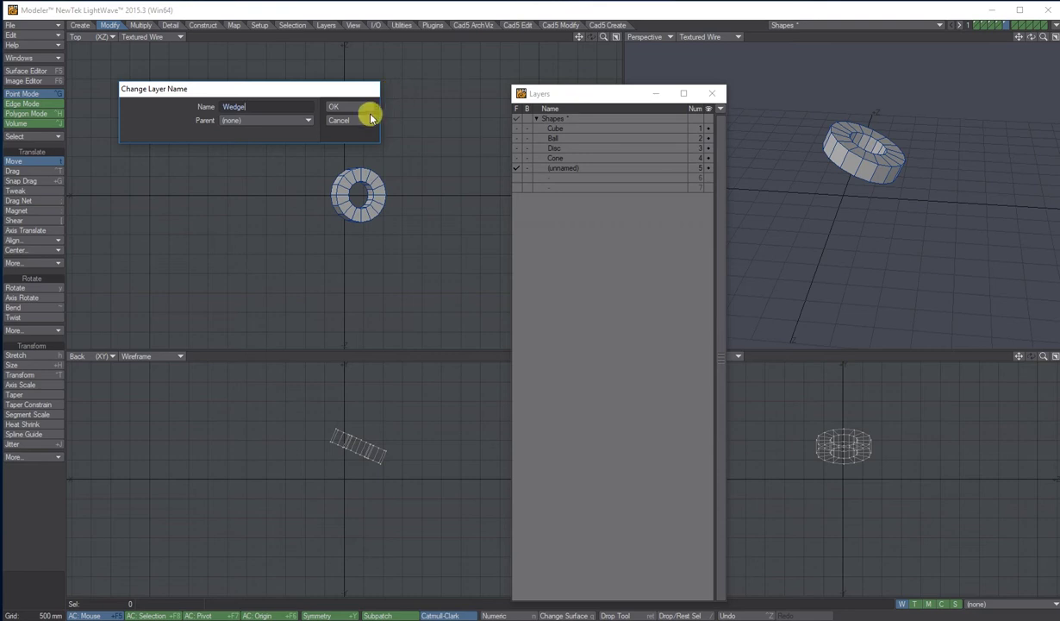
left_click(343, 106)
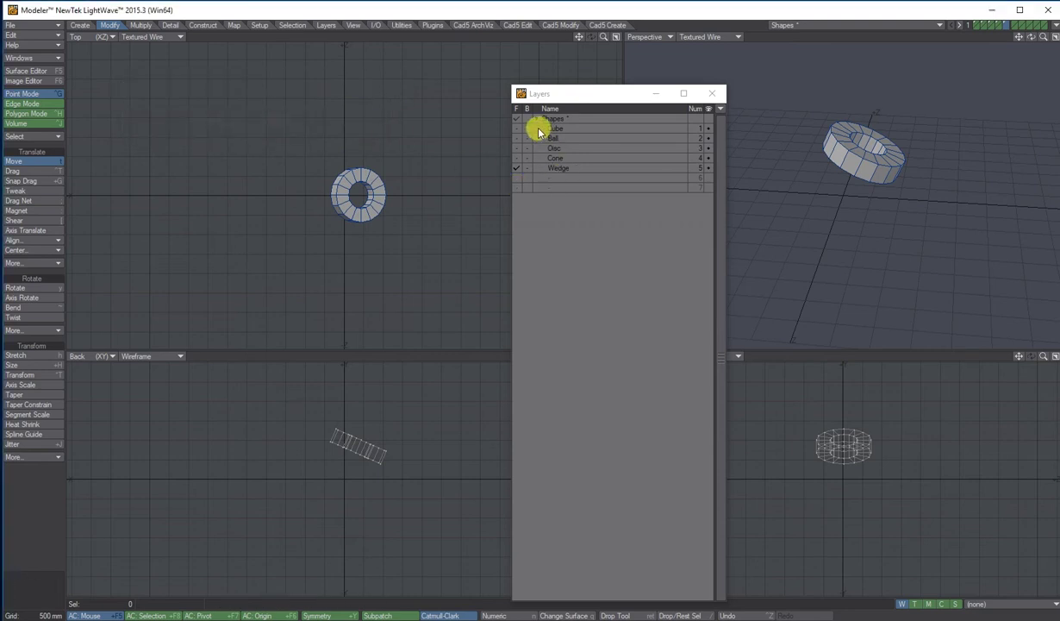
left_click(559, 178)
left_click(526, 118)
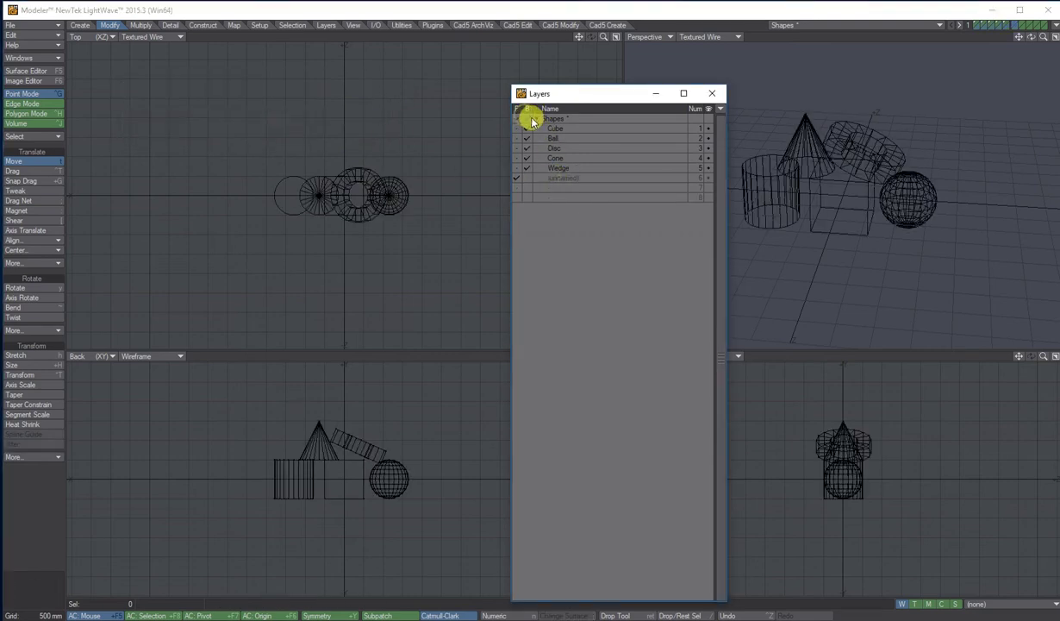
left_click(35, 263)
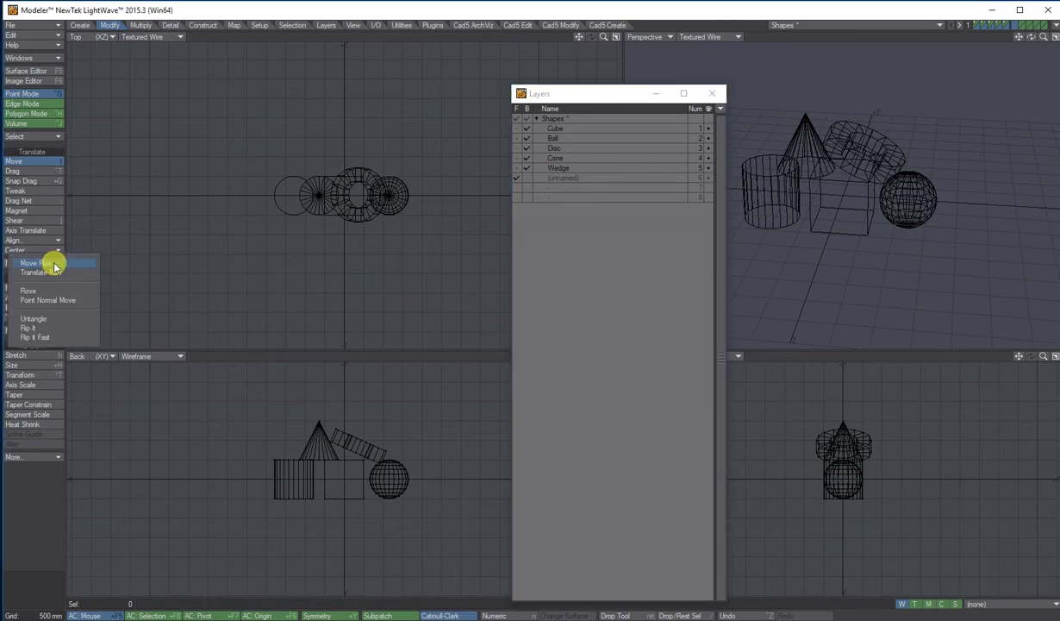
left_click(52, 264)
Create a gemstone at the origin via numeric settings
left_click(80, 25)
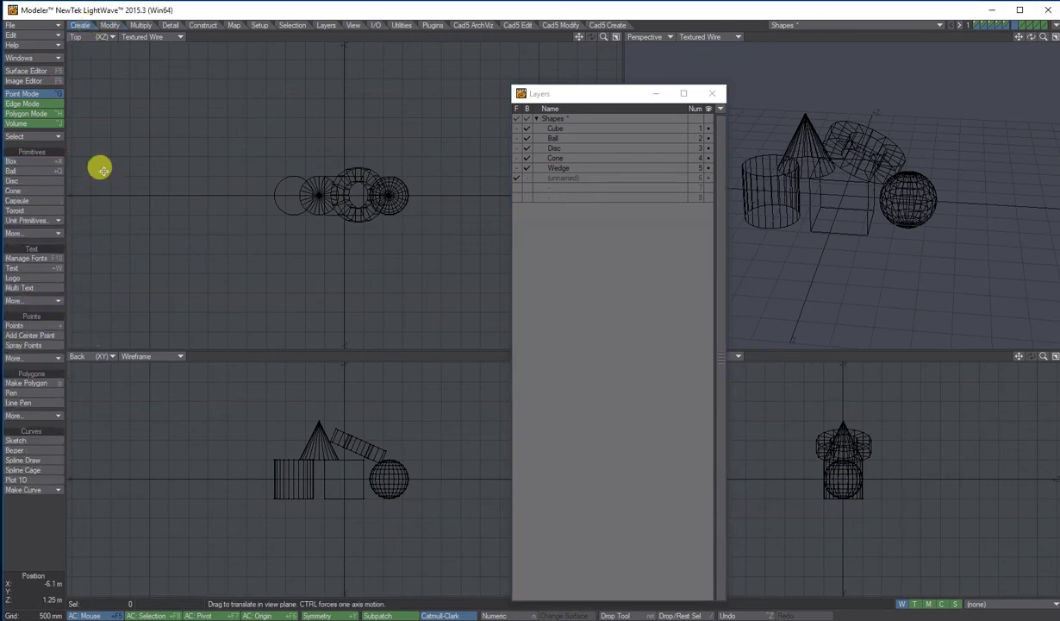
left_click(52, 236)
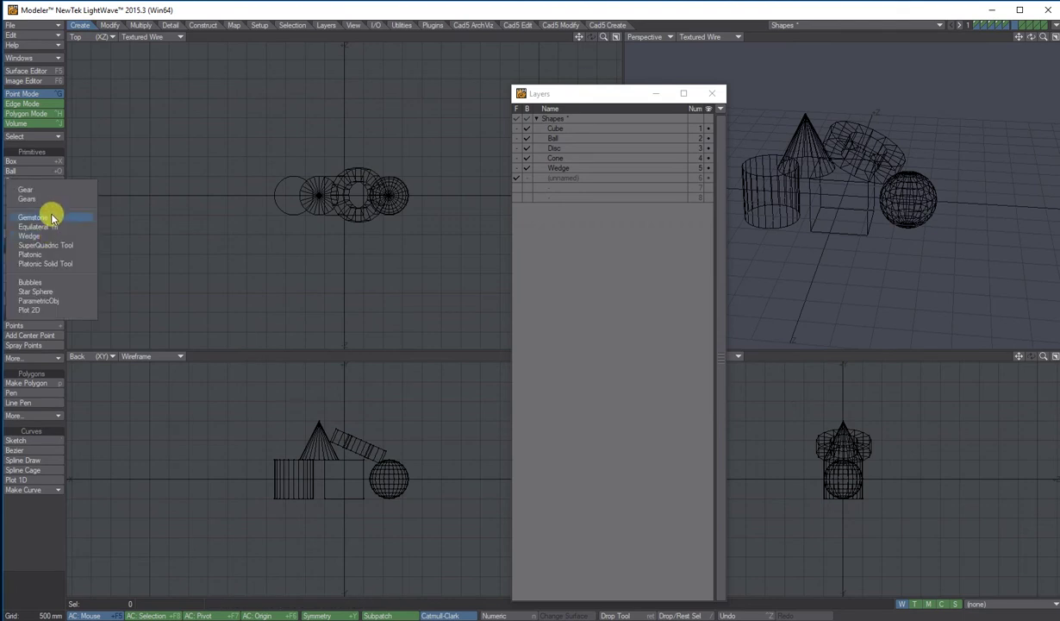
left_click(52, 218)
key("n")
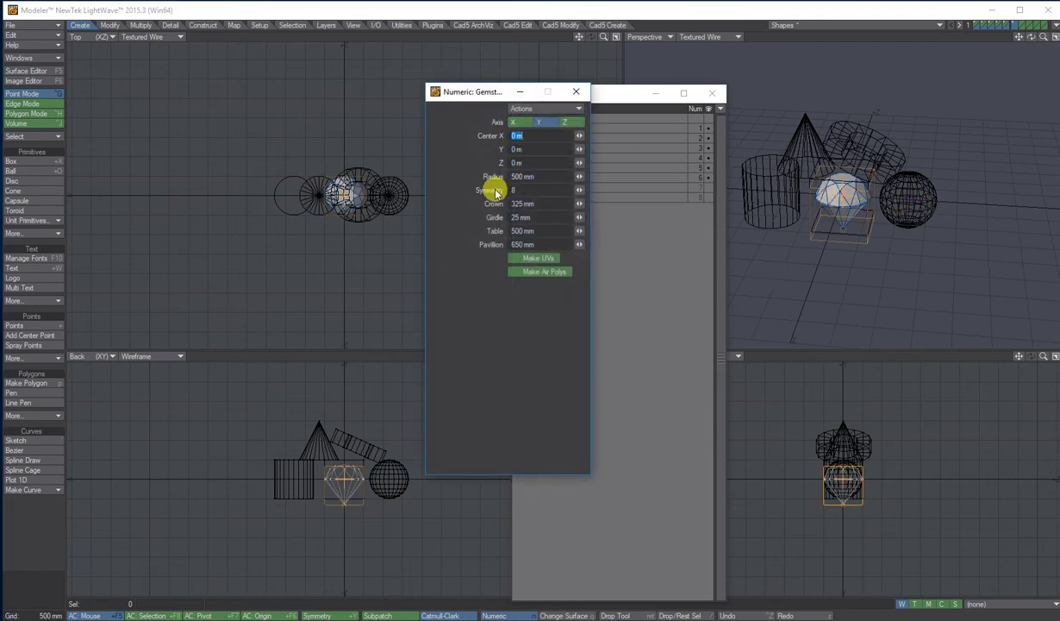
left_click(576, 92)
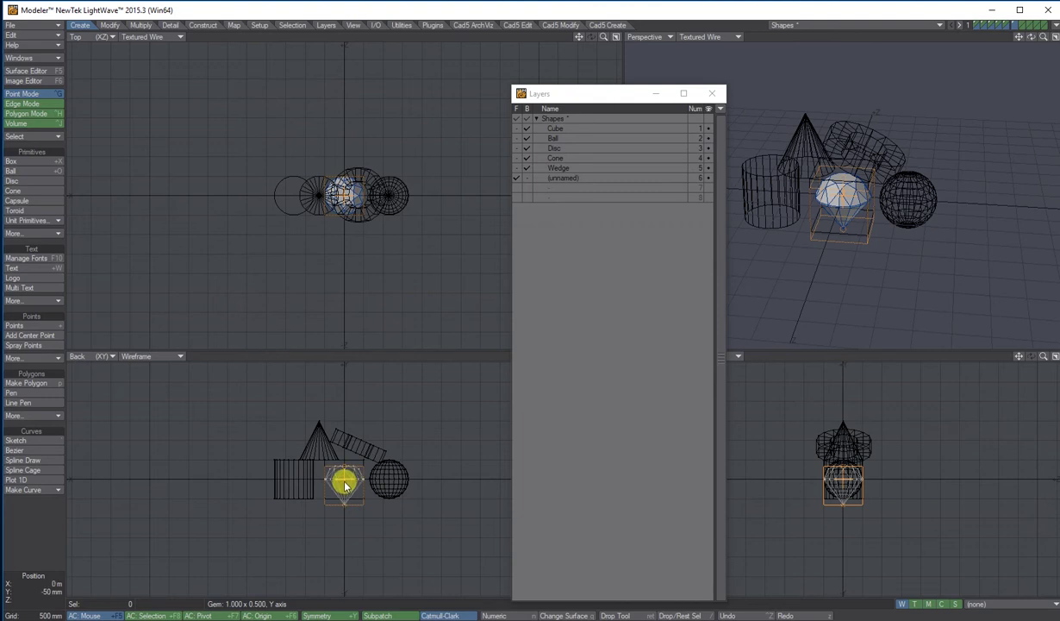
Place the gemstone on top of the cone
left_click_drag(345, 485, 330, 412)
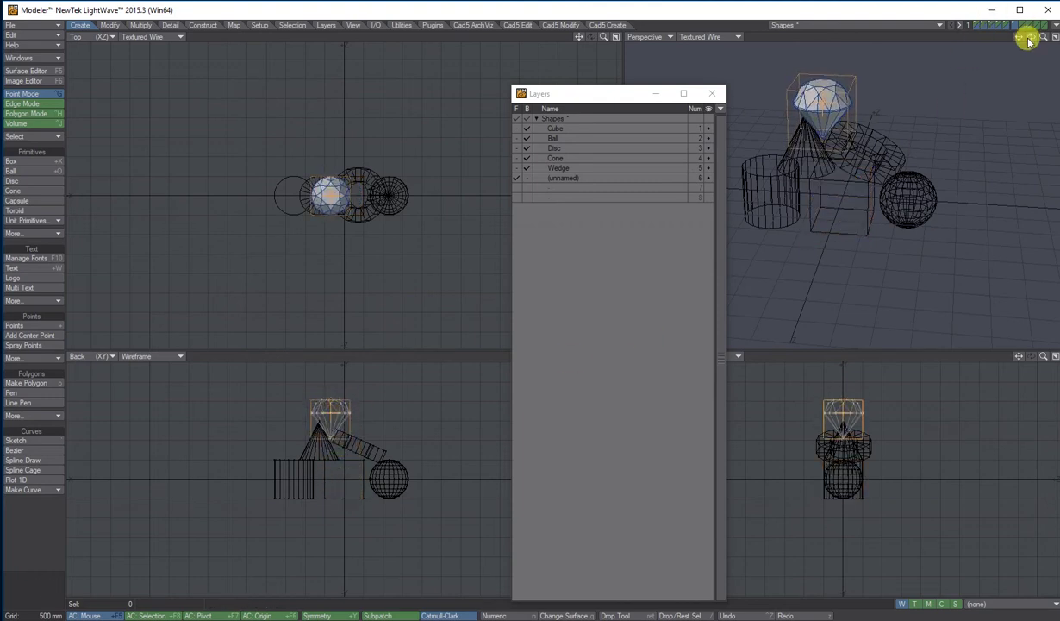
left_click_drag(1028, 41, 988, 36)
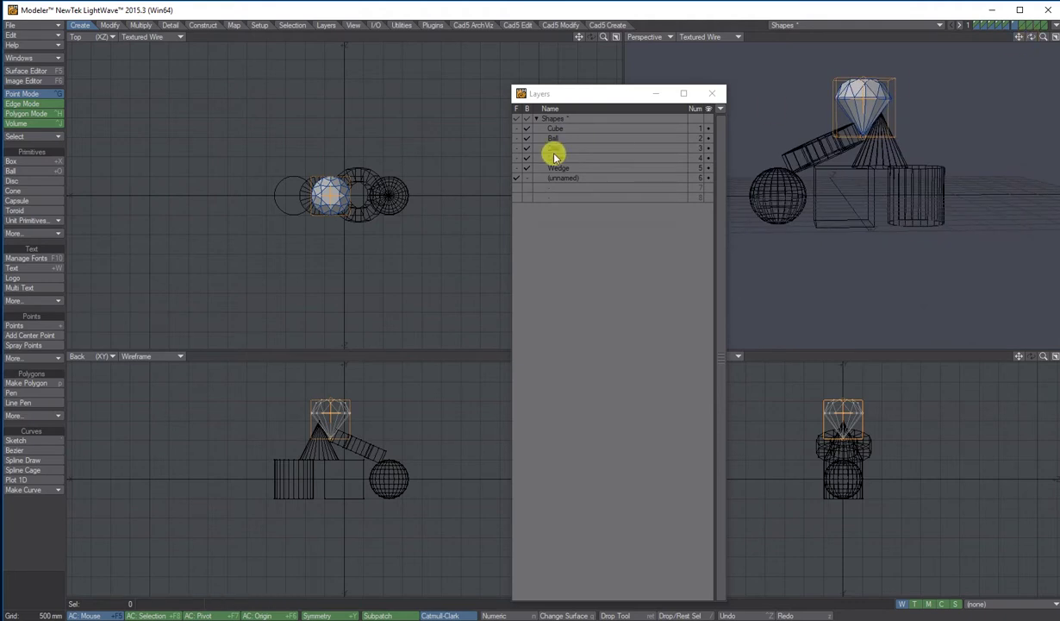
double_click(565, 178)
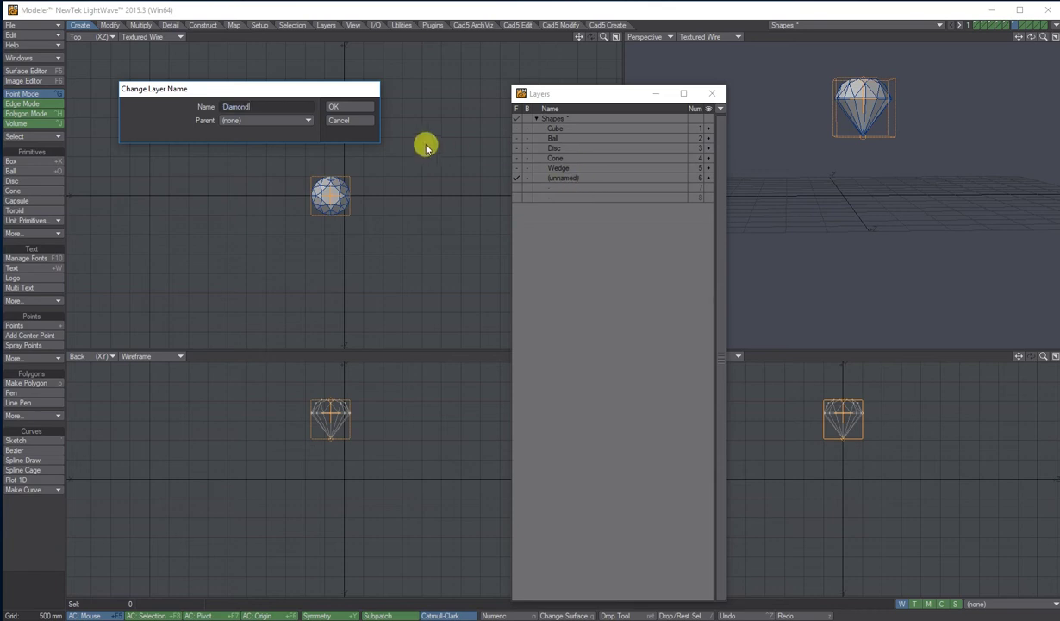
Name layer 6 'Diamond' and bring all six shape layers into the foreground
left_click(348, 106)
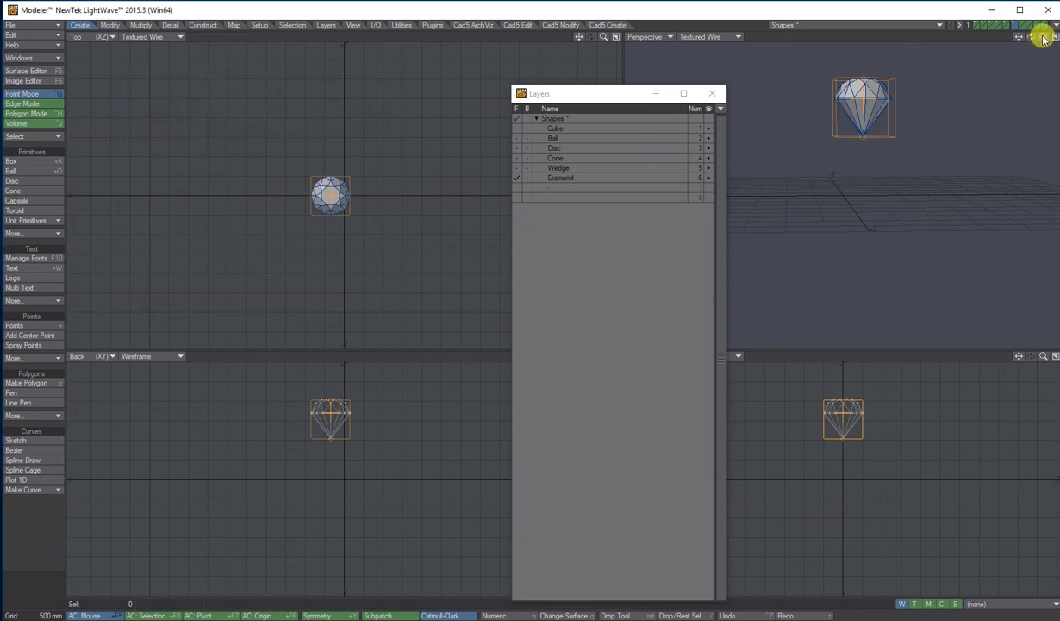
left_click_drag(1034, 39, 1019, 48)
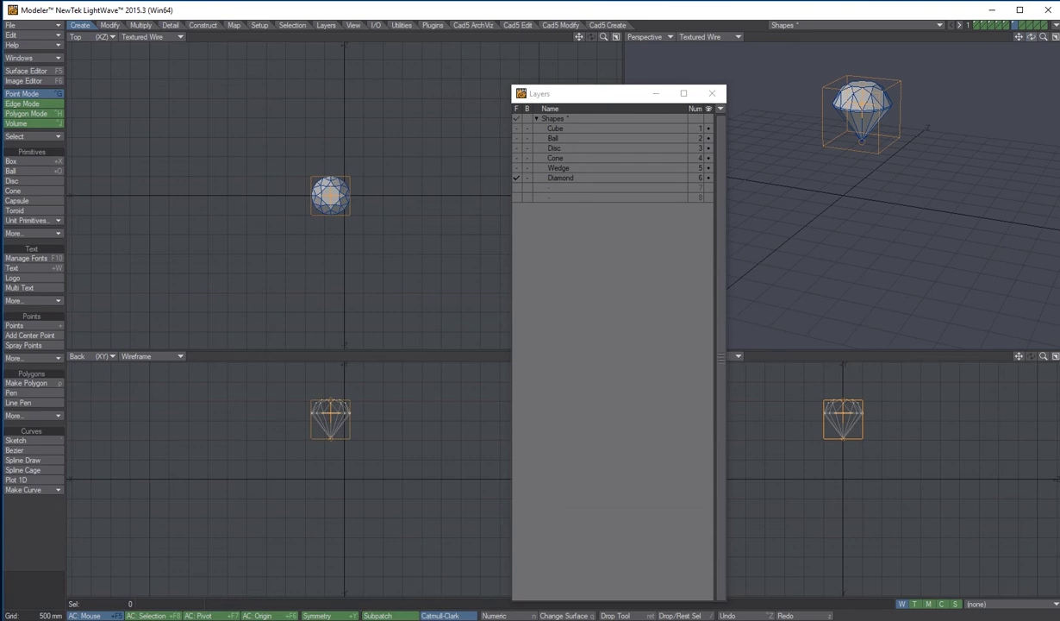
left_click(517, 119)
left_click_drag(1031, 38, 970, 44)
left_click_drag(545, 130, 559, 152)
left_click_drag(563, 95, 505, 68)
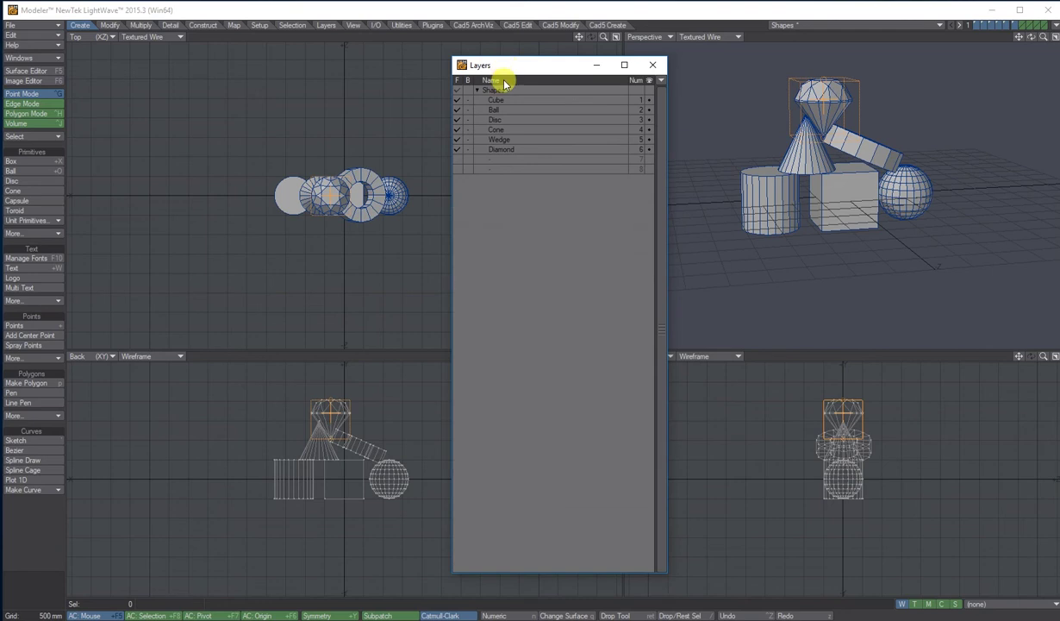
Save the Shapes object and close the Layers panel
left_click(26, 24)
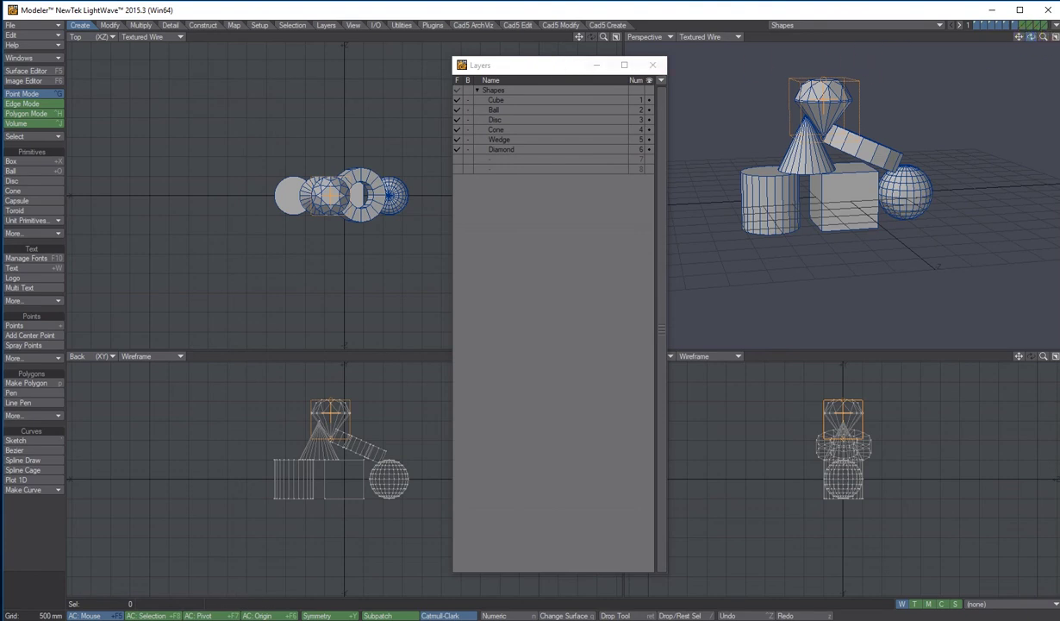
mouse_move(1031, 37)
left_mouse_down()
mouse_move(1059, 36)
mouse_move(1031, 36)
left_mouse_up()
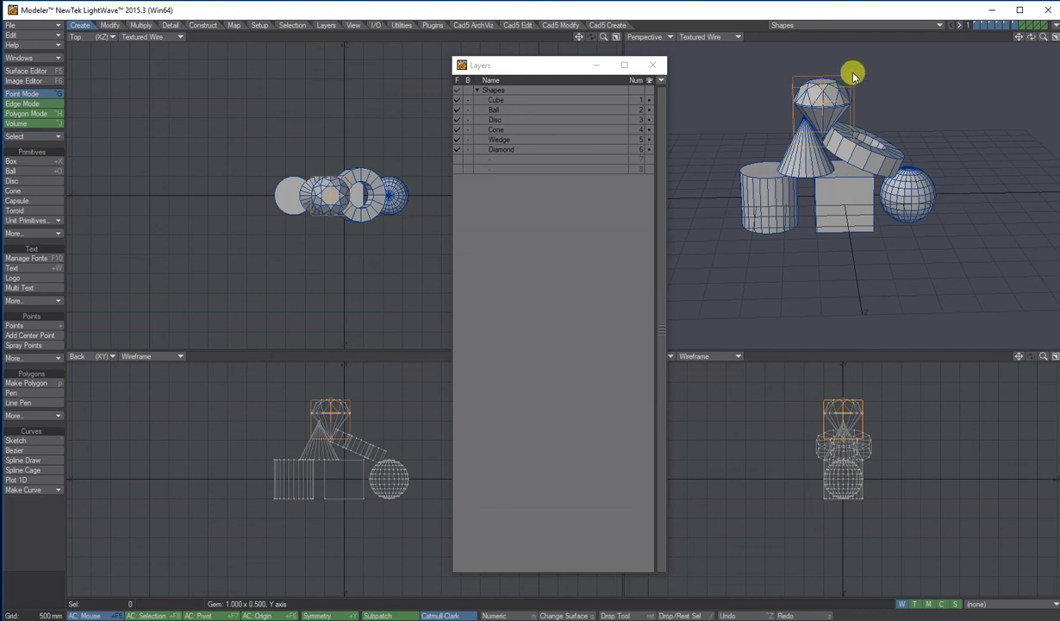
left_click(653, 65)
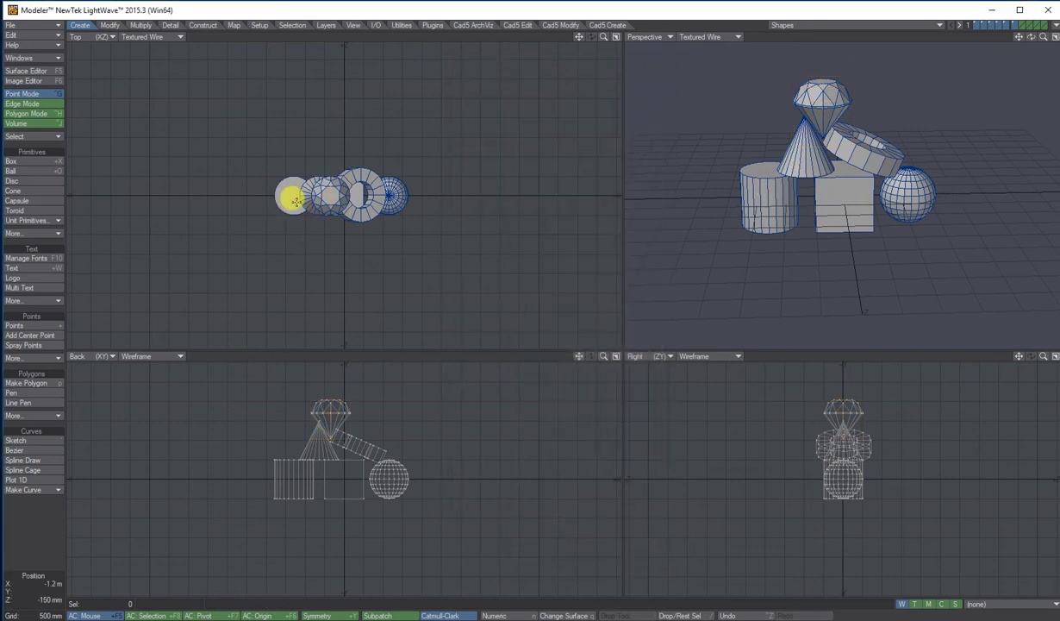
Activate the Pivot tool in the Layers tab to show every shape's pivot
left_click(350, 26)
left_click(327, 25)
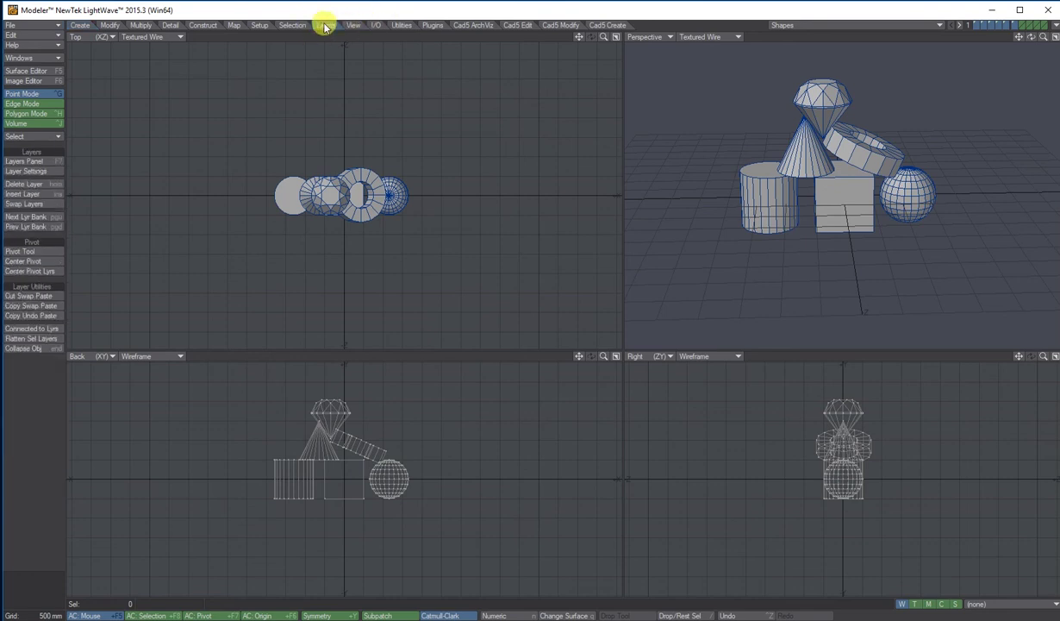
left_click(23, 250)
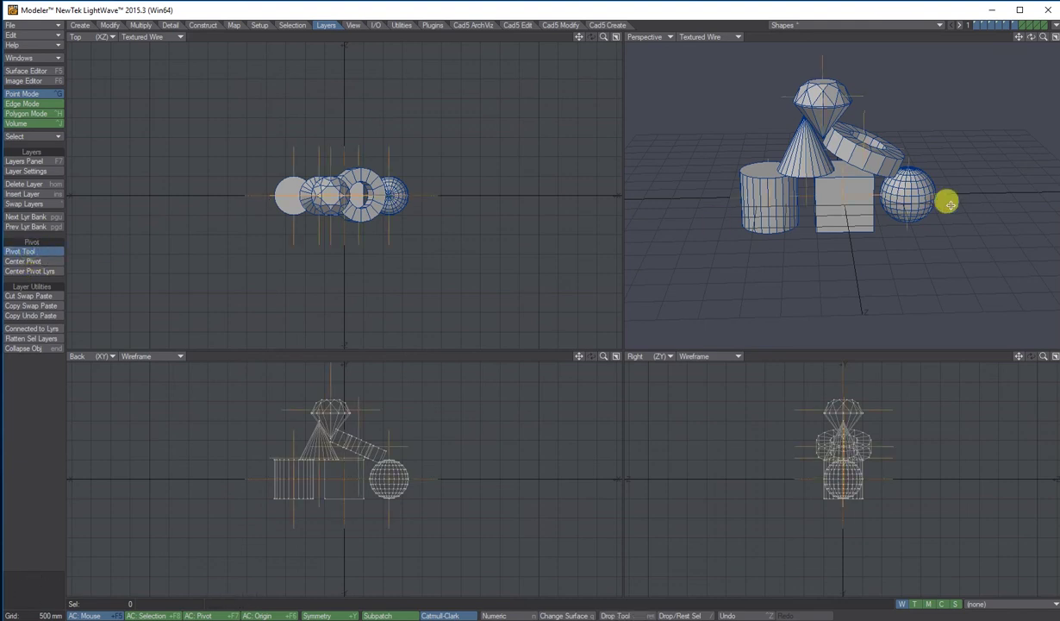